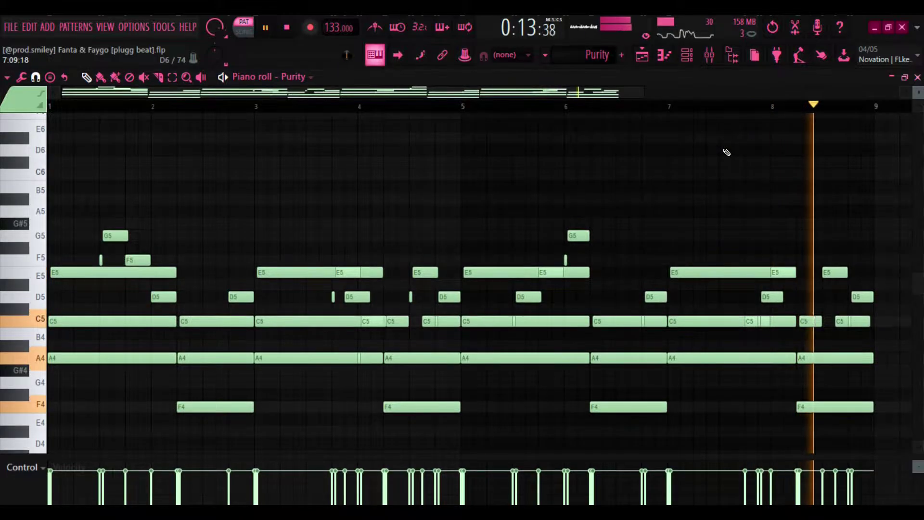
- Stop playback and inspect the Purity channel's synth preset and the Fruity parametric EQ 2 on the Piano mixer track
{"action": "key", "text": "space"}
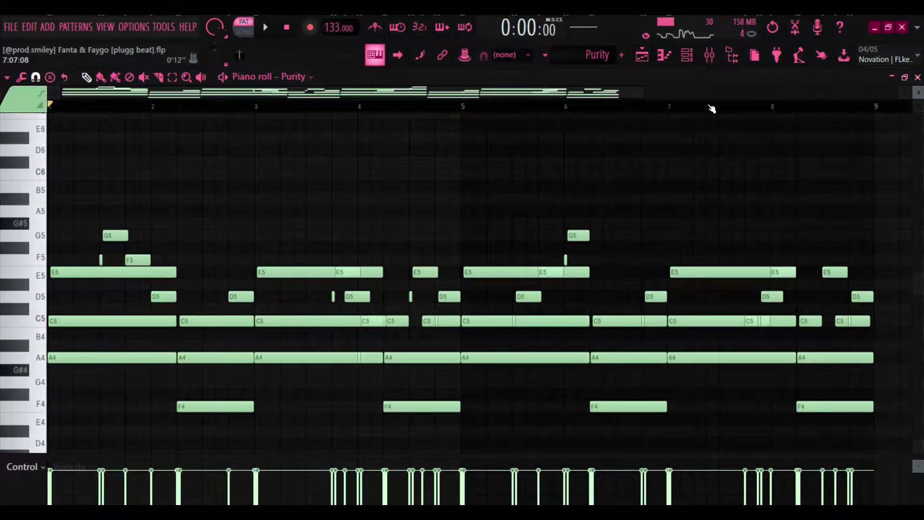
{"action": "left_click", "coordinate": [687, 56]}
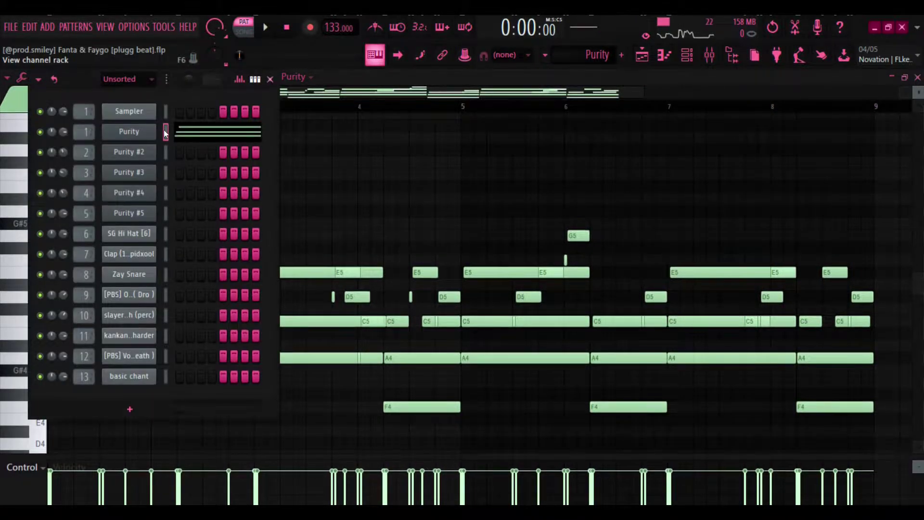
{"action": "left_click", "coordinate": [129, 131]}
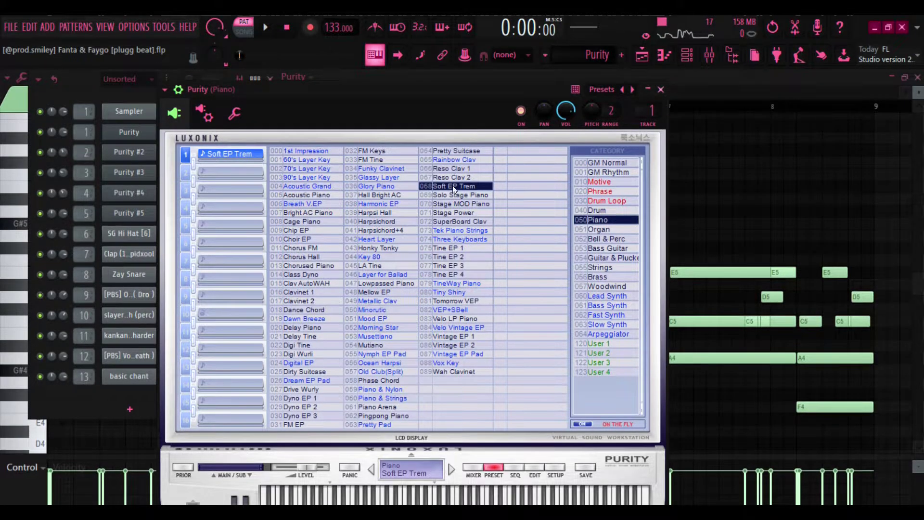
{"action": "left_click", "coordinate": [660, 90]}
{"action": "left_click", "coordinate": [709, 55]}
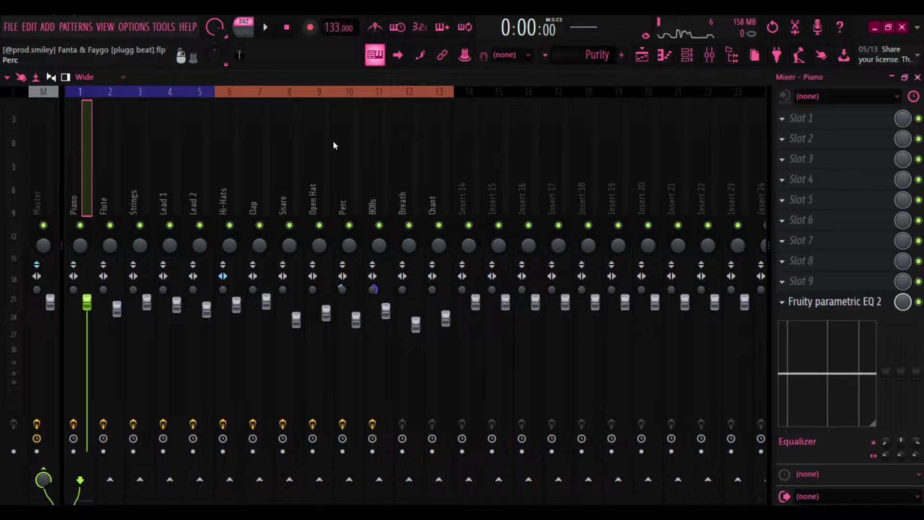
{"action": "left_click", "coordinate": [841, 301]}
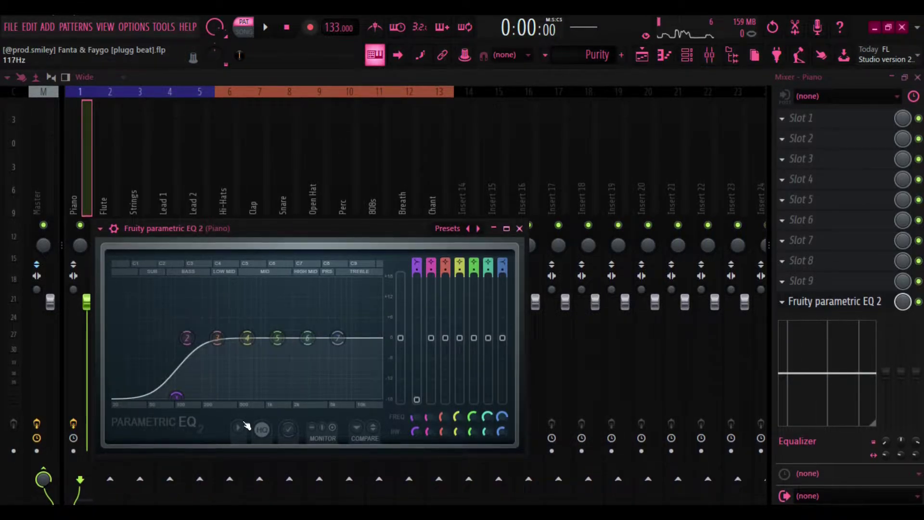
{"action": "left_click", "coordinate": [521, 229]}
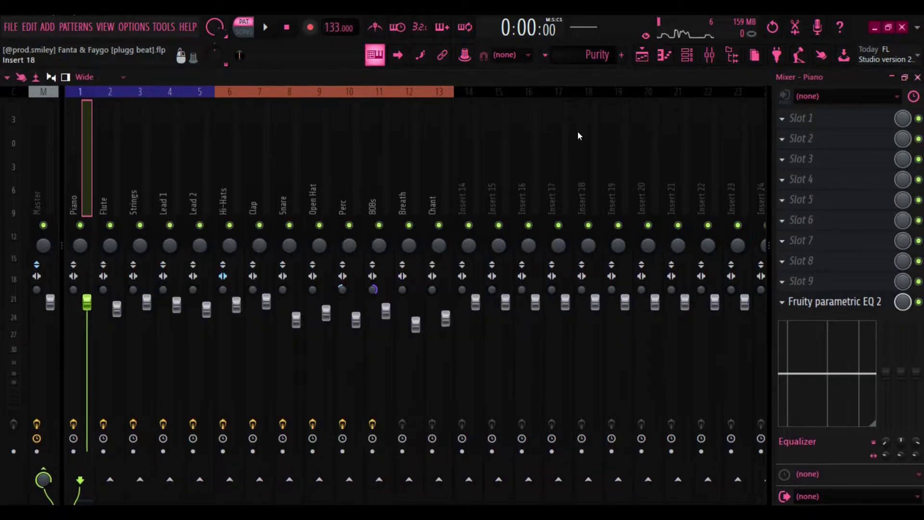
- Open the Purity #2 pattern's notes in the piano roll and play the melody
{"action": "left_click", "coordinate": [642, 56]}
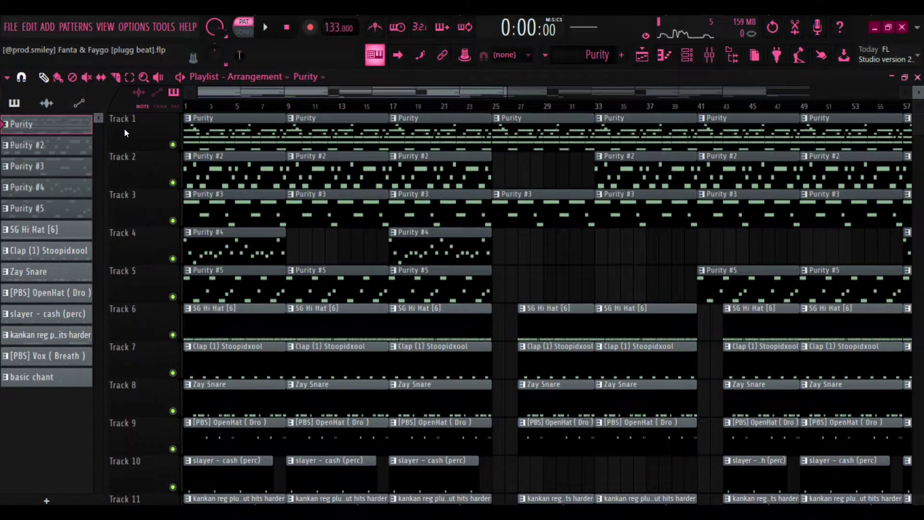
{"action": "double_click", "coordinate": [50, 148]}
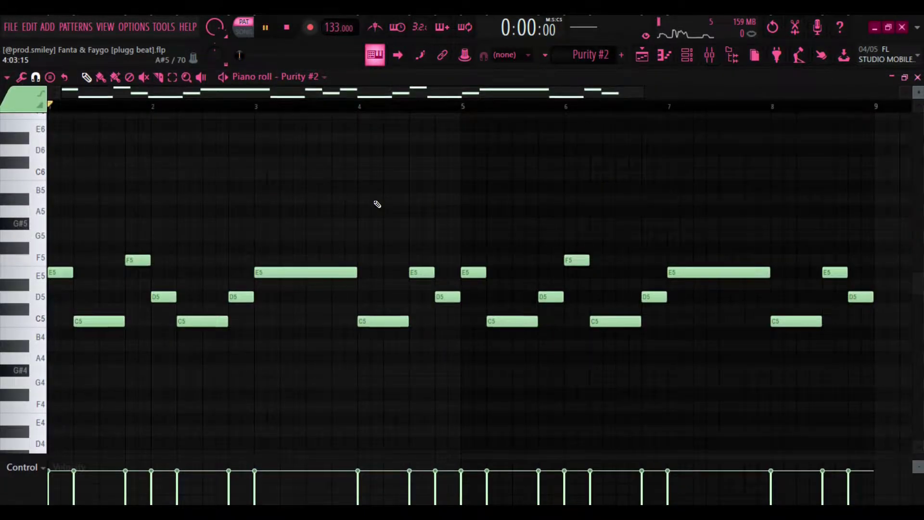
{"action": "key", "text": "space"}
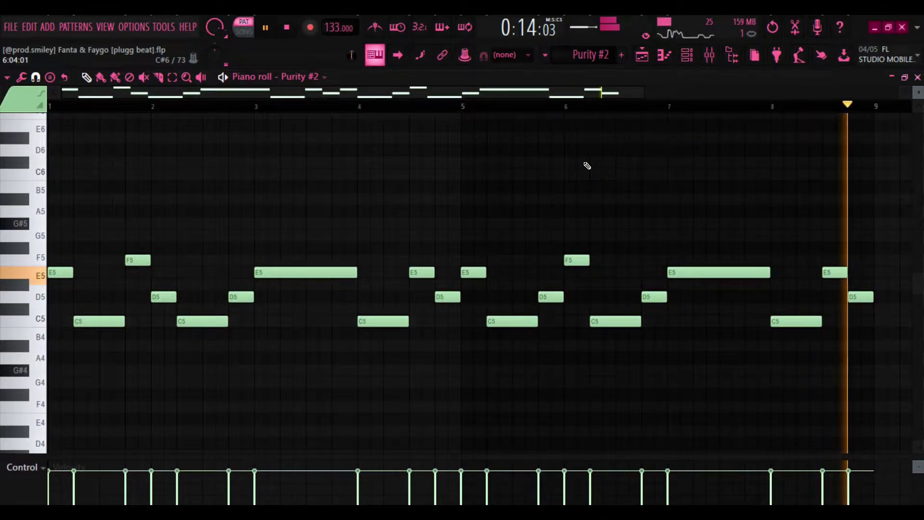
- Inspect the Purity #2 channel's synth preset and the Fruity parametric EQ 2 on the Flute mixer track
{"action": "left_click", "coordinate": [686, 54]}
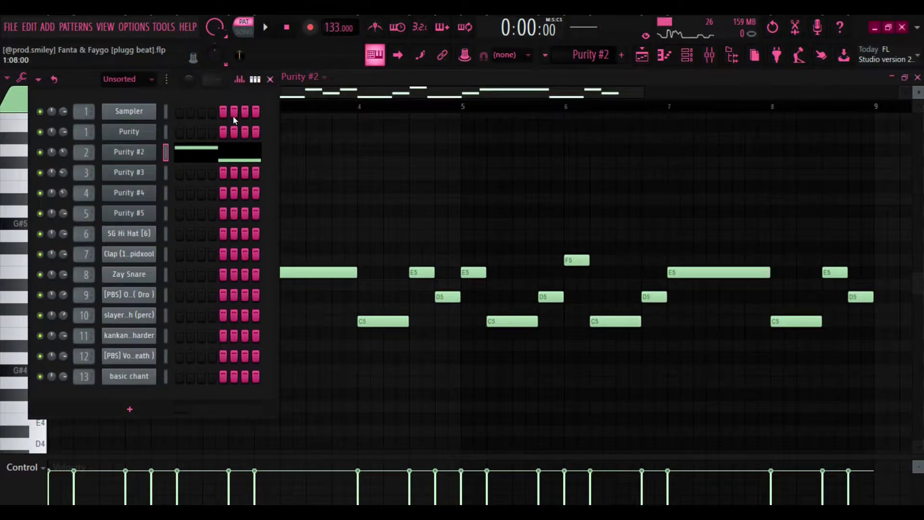
{"action": "left_click", "coordinate": [137, 155]}
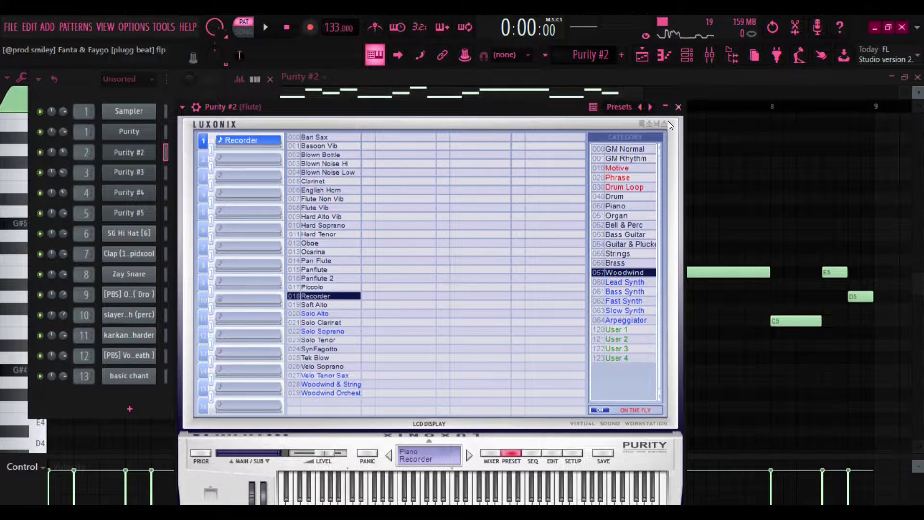
{"action": "left_click", "coordinate": [678, 106]}
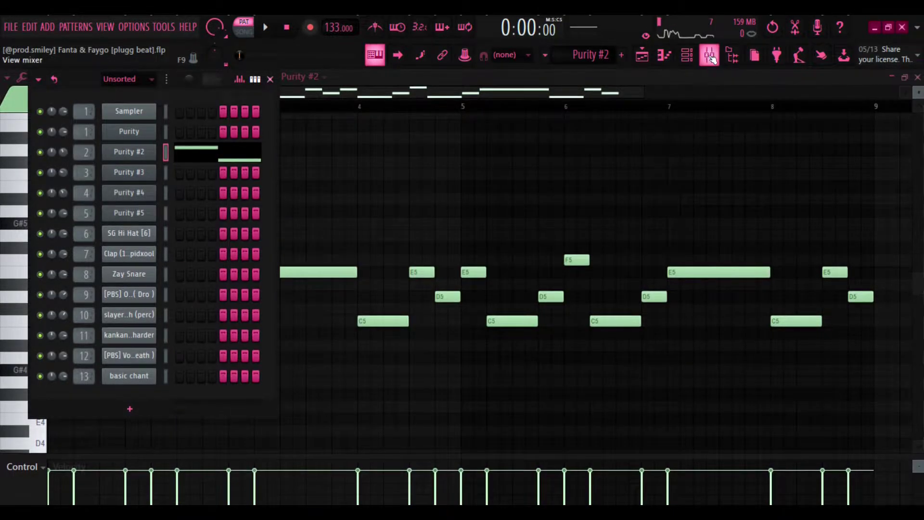
{"action": "left_click", "coordinate": [710, 57]}
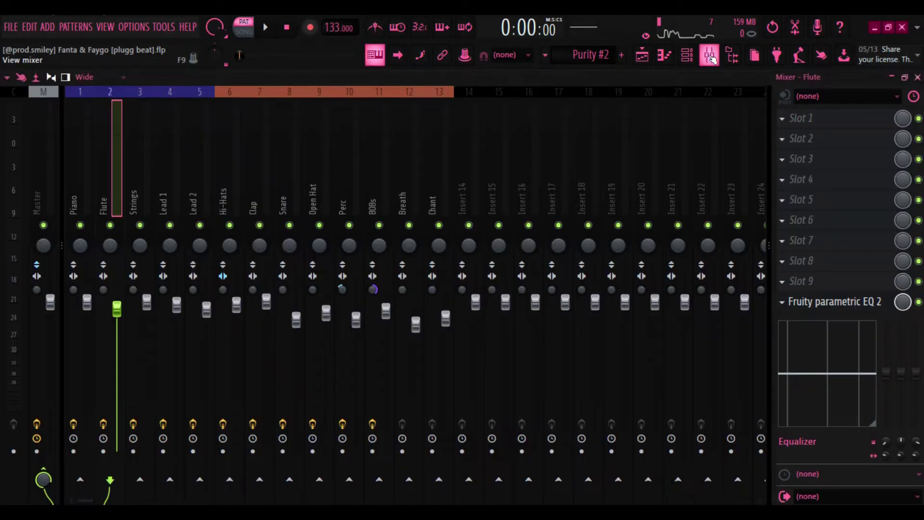
{"action": "left_click", "coordinate": [828, 302]}
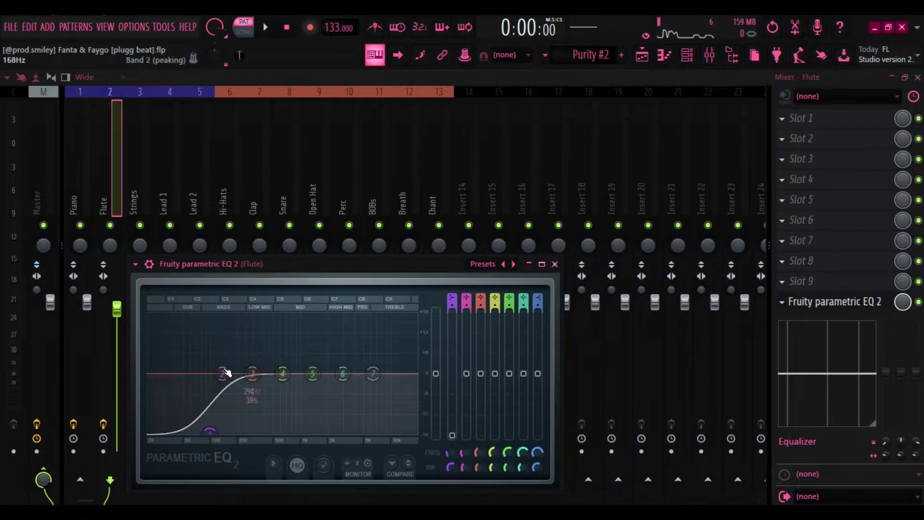
{"action": "left_click", "coordinate": [556, 264]}
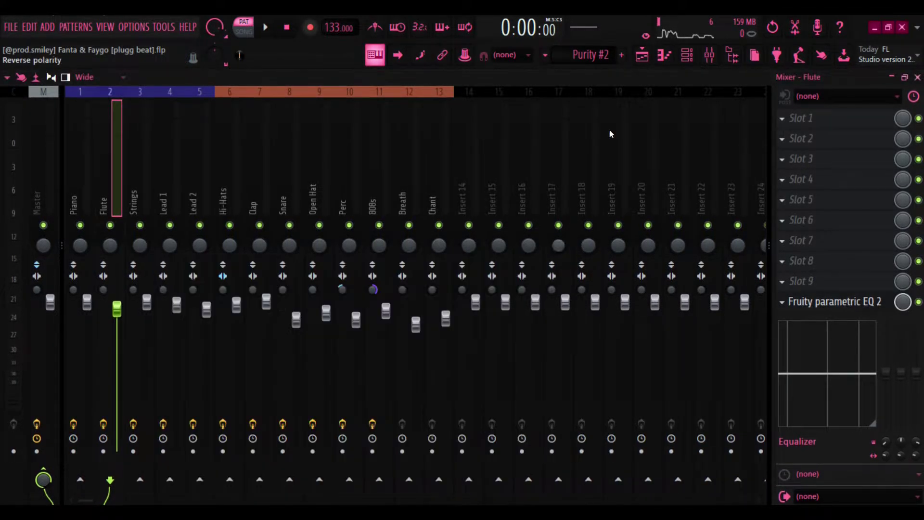
- Open the Purity #3 pattern's notes in the piano roll, play the whole melody and stop playback
{"action": "left_click", "coordinate": [643, 56]}
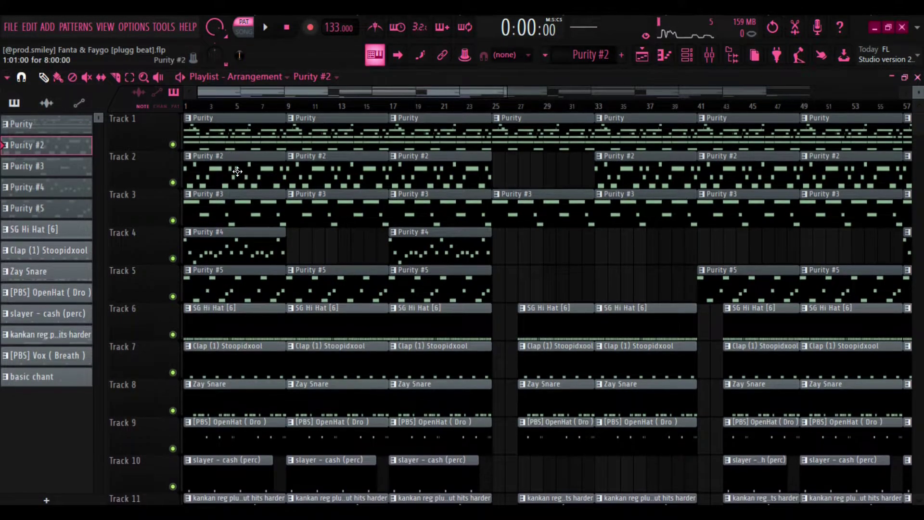
{"action": "double_click", "coordinate": [229, 200]}
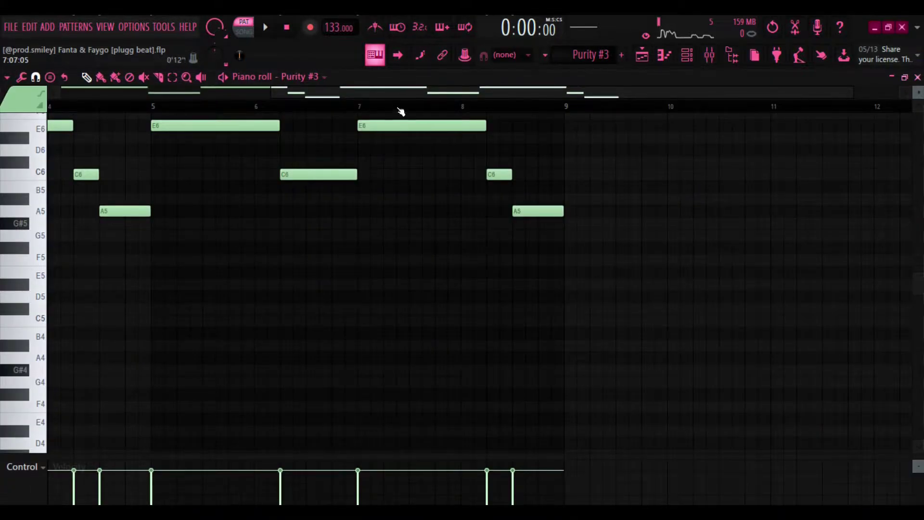
{"action": "scroll", "coordinate": [289, 193], "scroll_direction": "left", "scroll_amount": 5}
{"action": "scroll", "coordinate": [227, 221], "scroll_direction": "up", "scroll_amount": 3}
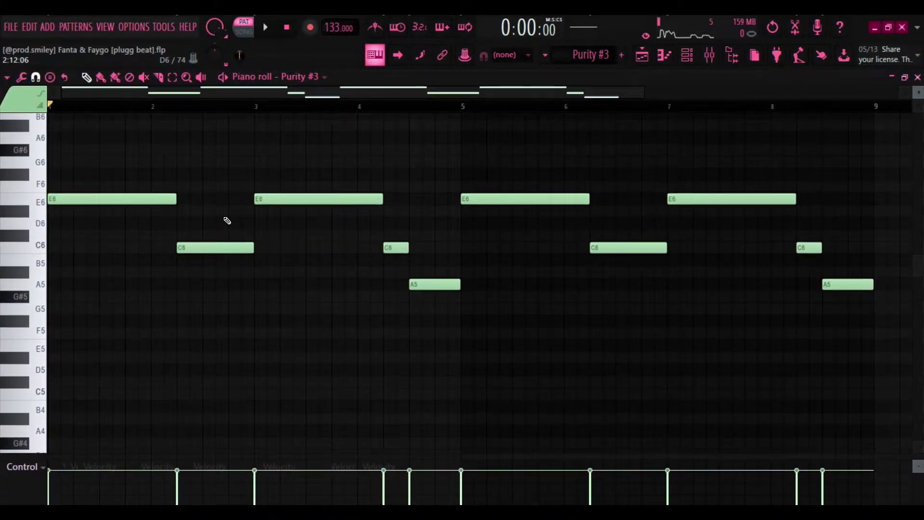
{"action": "key", "text": "space"}
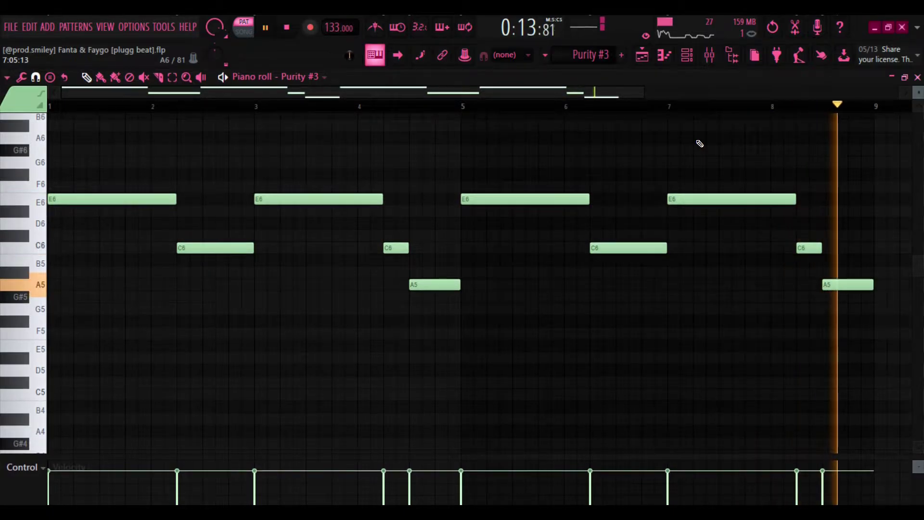
{"action": "key", "text": "space"}
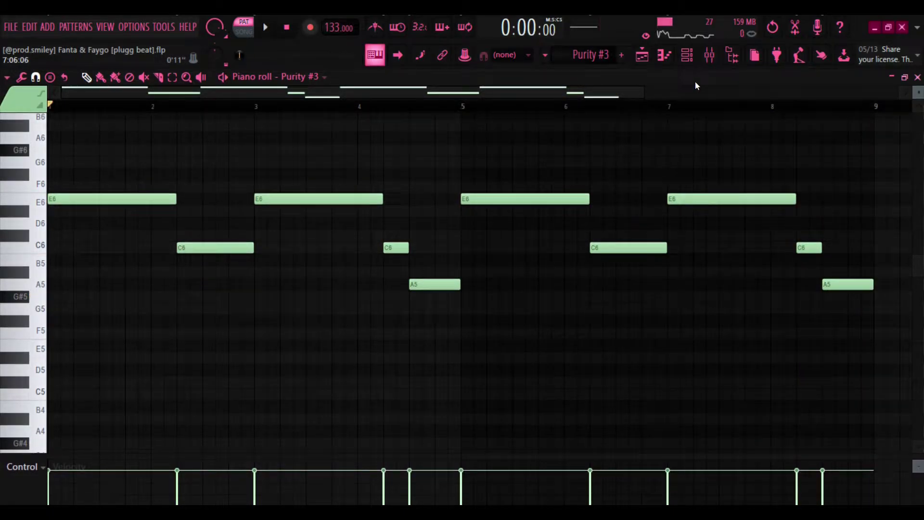
- Inspect the Purity #3 channel's synth preset and the Fruity parametric EQ 2 on the Strings mixer track
{"action": "left_click", "coordinate": [687, 55]}
{"action": "left_click", "coordinate": [144, 174]}
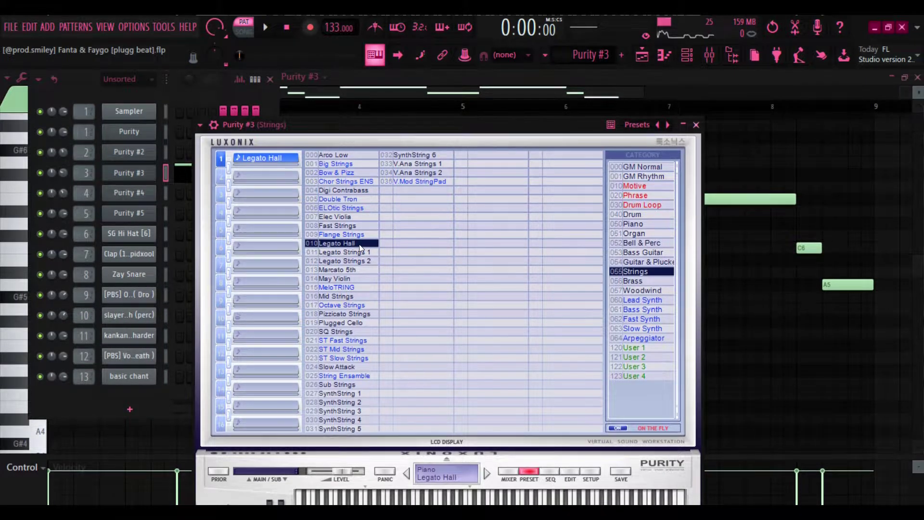
{"action": "left_click", "coordinate": [696, 125]}
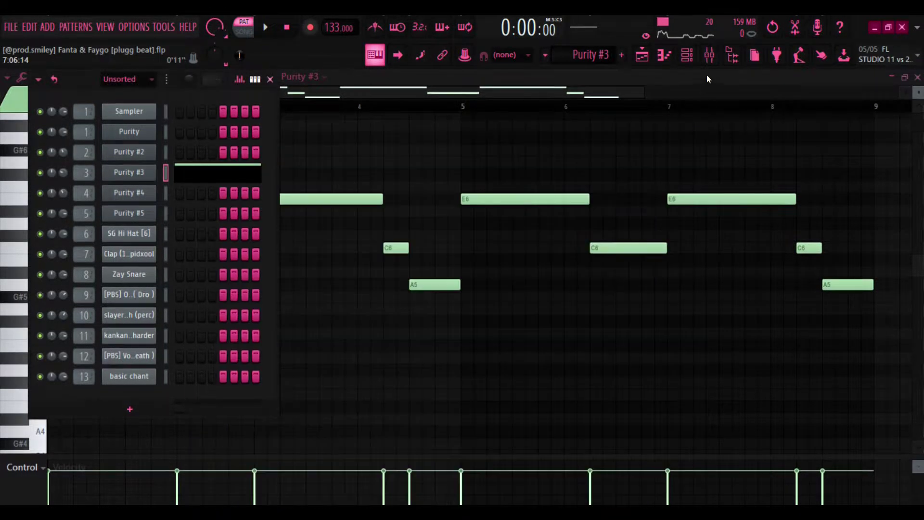
{"action": "left_click", "coordinate": [710, 56]}
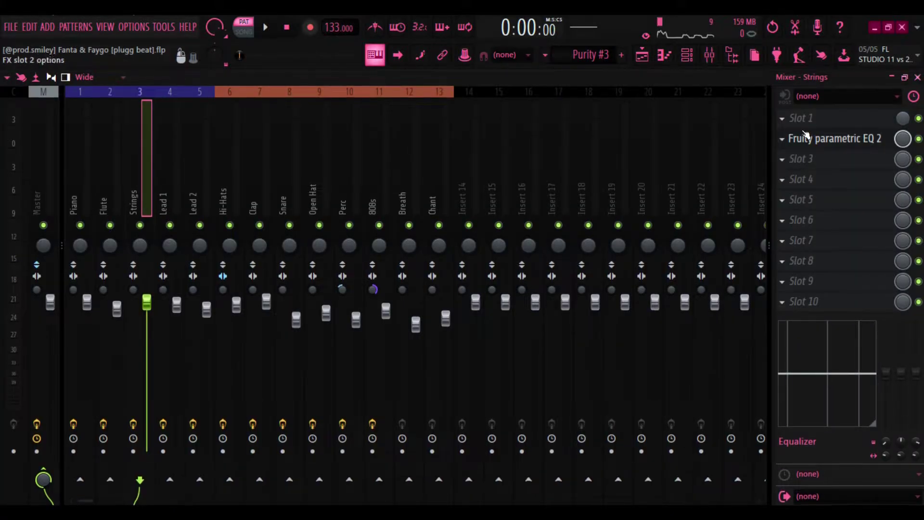
{"action": "left_click", "coordinate": [840, 139]}
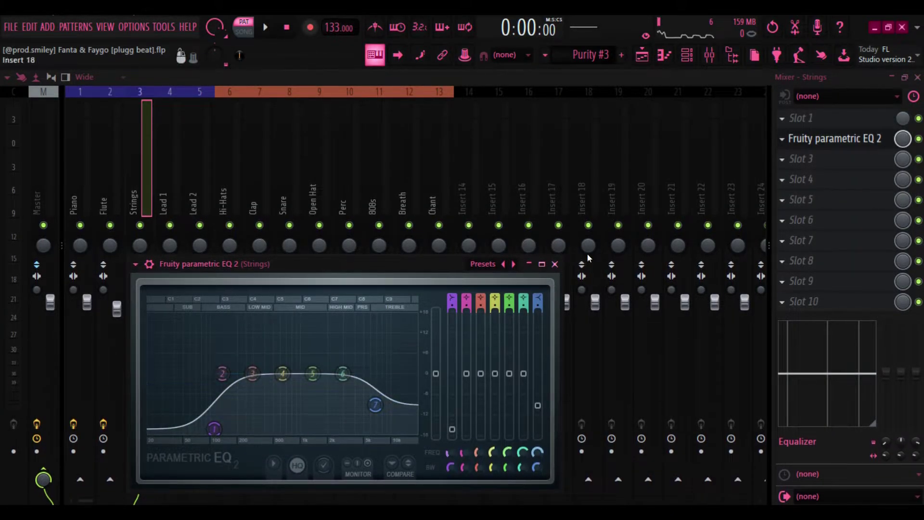
{"action": "left_click", "coordinate": [555, 264]}
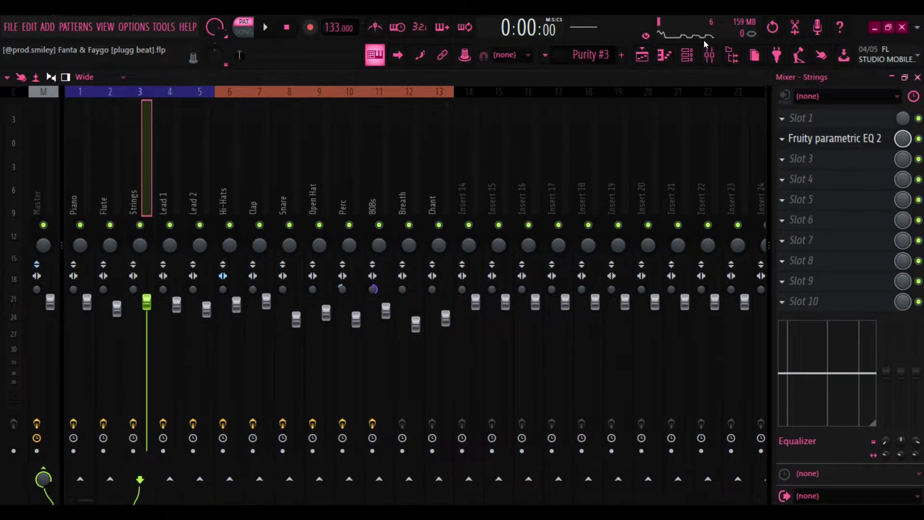
- Open the Purity #4 pattern's notes in the piano roll, listen to the melody and stop playback
{"action": "left_click", "coordinate": [645, 55]}
{"action": "left_click", "coordinate": [49, 187]}
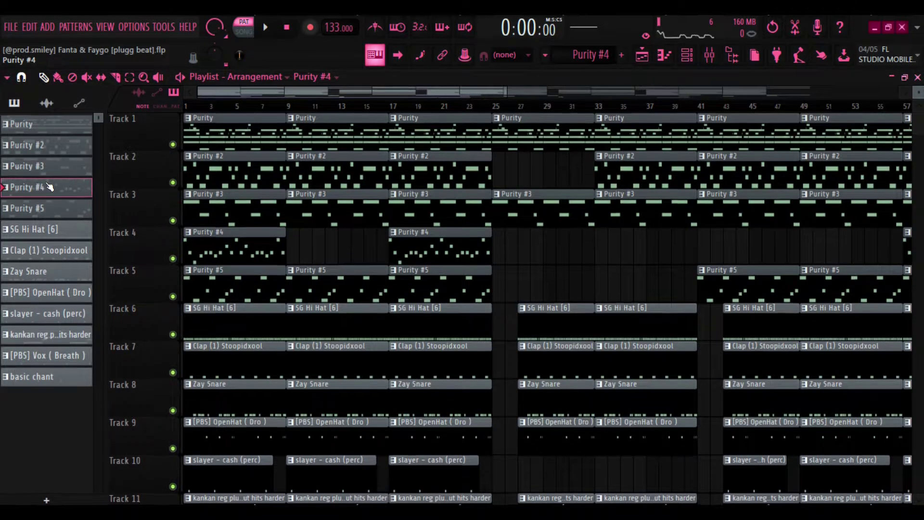
{"action": "key", "text": "F7"}
{"action": "scroll", "coordinate": [283, 206], "scroll_direction": "down", "scroll_amount": 4}
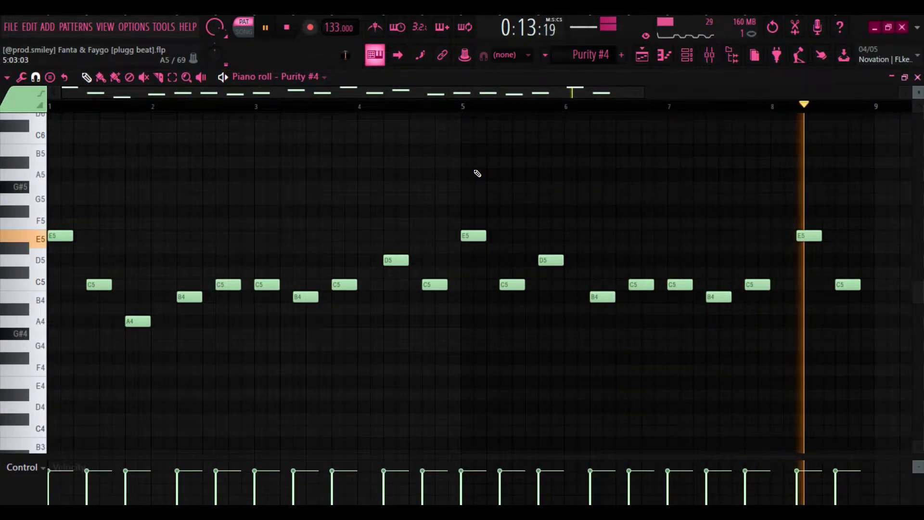
{"action": "key", "text": "space"}
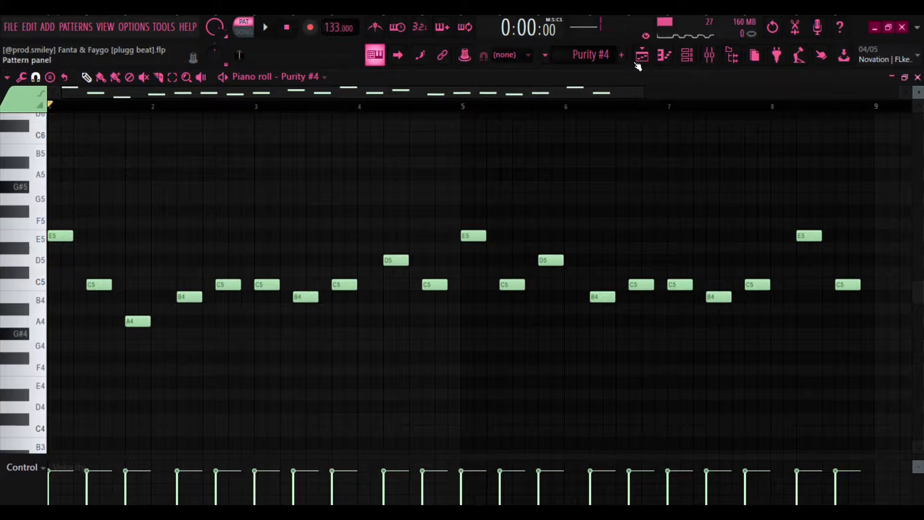
- Inspect the Purity #4 channel's synth preset and the Fruity parametric EQ 2 on the Lead 1 mixer track
{"action": "left_click", "coordinate": [687, 57]}
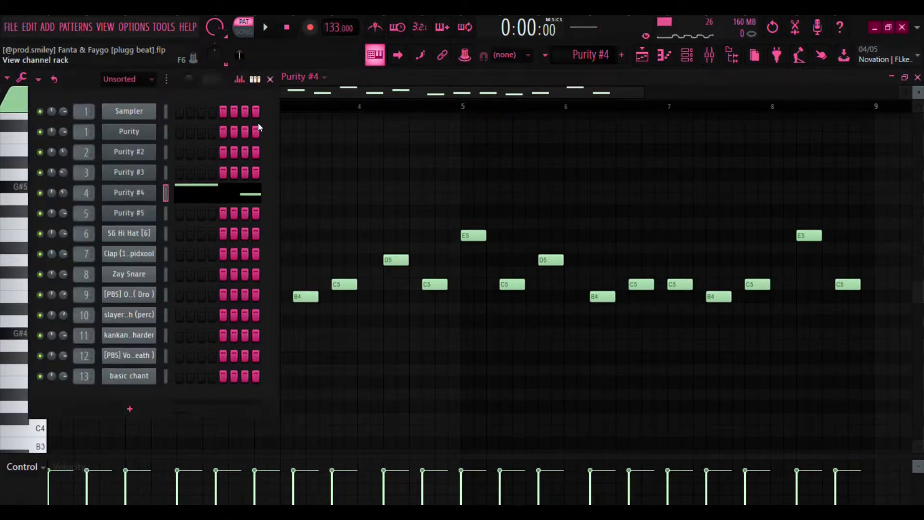
{"action": "left_click", "coordinate": [129, 194]}
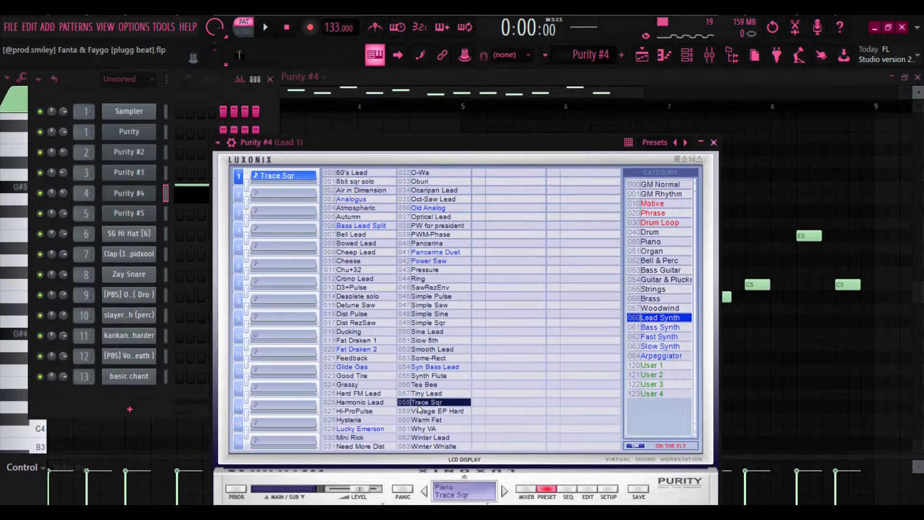
{"action": "left_click", "coordinate": [714, 143]}
{"action": "left_click", "coordinate": [711, 57]}
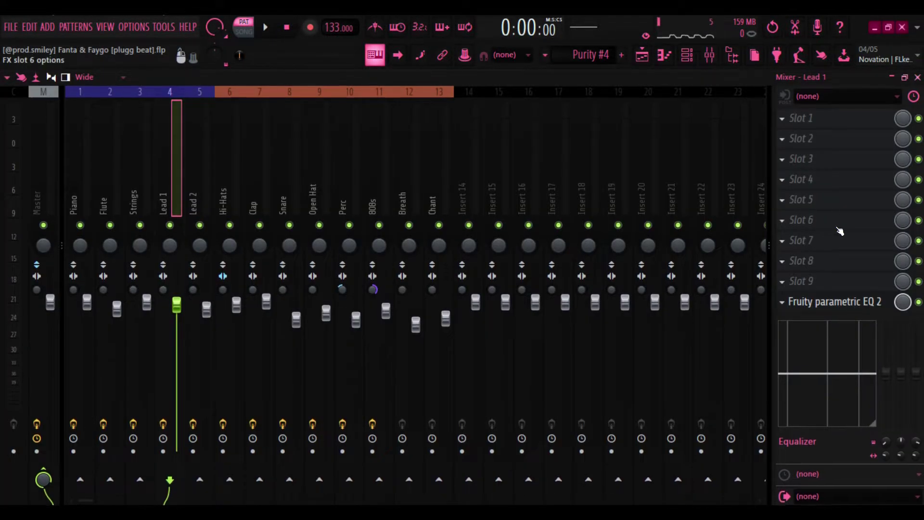
{"action": "left_click", "coordinate": [823, 303]}
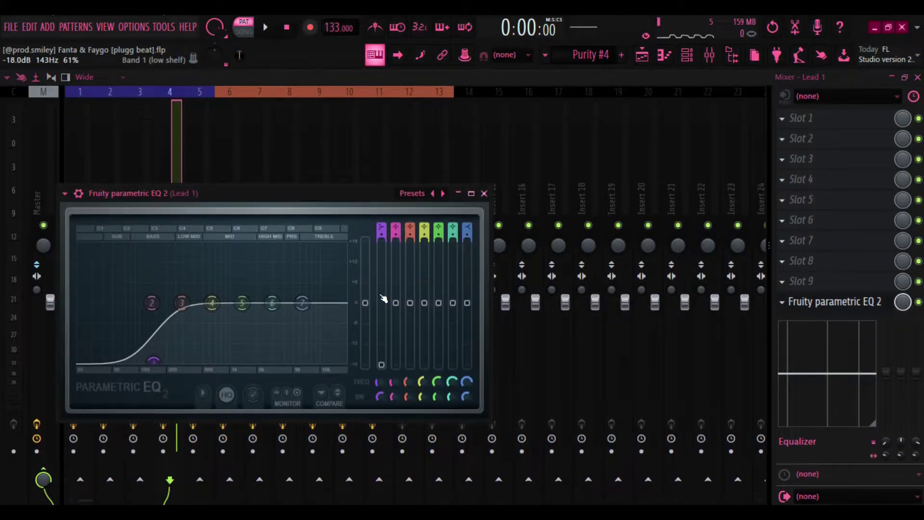
{"action": "left_click", "coordinate": [485, 193]}
- Open the Purity #5 pattern's notes in the piano roll and listen to the melody
{"action": "left_click", "coordinate": [642, 54]}
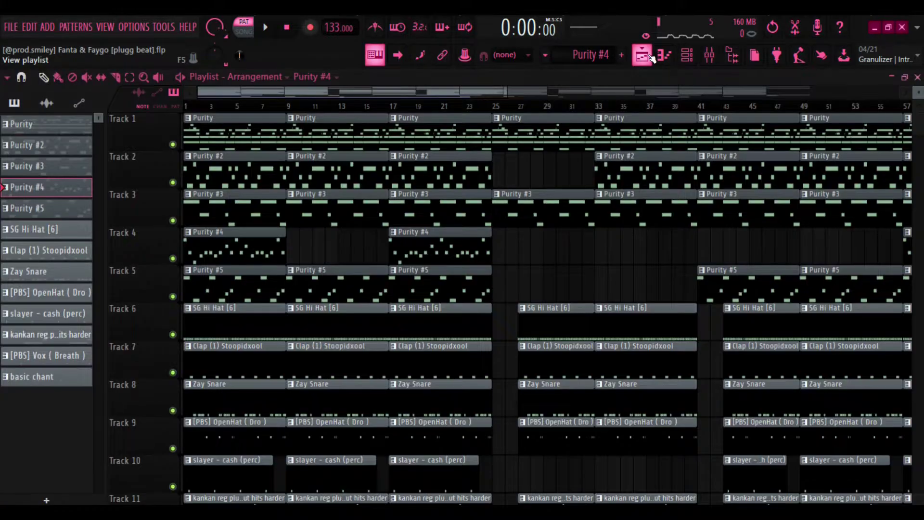
{"action": "double_click", "coordinate": [46, 208]}
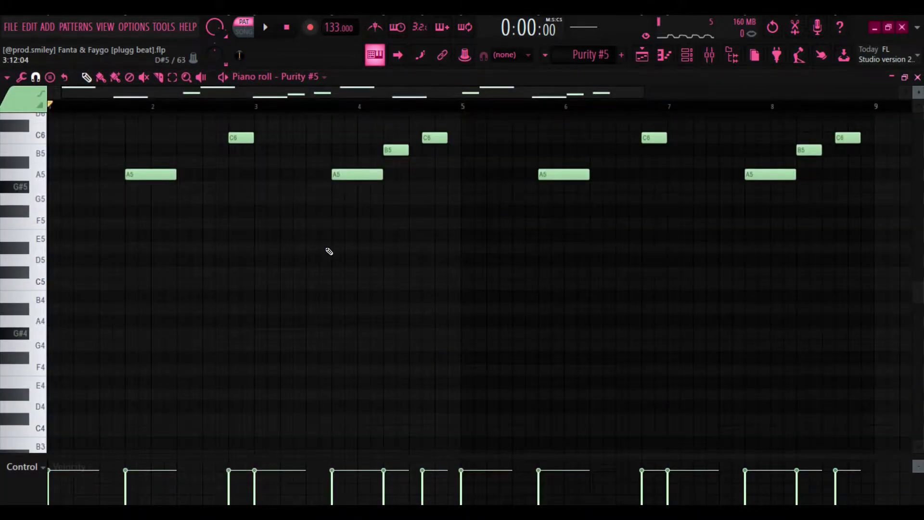
{"action": "scroll", "coordinate": [329, 252], "scroll_direction": "up", "scroll_amount": 5}
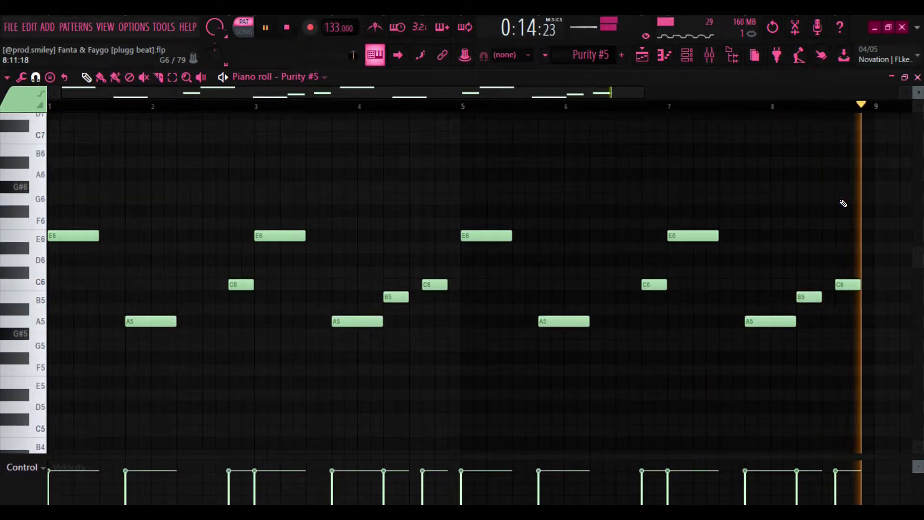
- Inspect the Purity #5 channel's synth preset and the Fruity parametric EQ 2 on the Lead 2 mixer track, ending on the Master track
{"action": "left_click", "coordinate": [664, 54]}
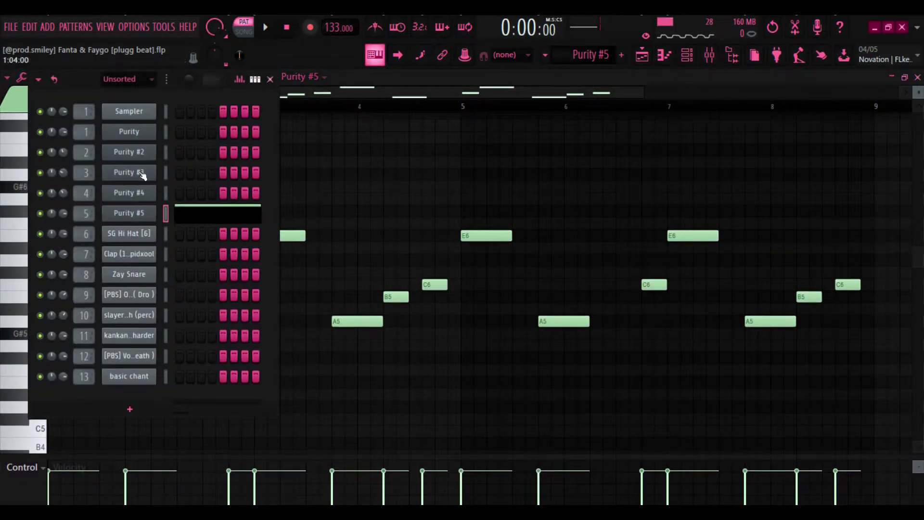
{"action": "left_click", "coordinate": [129, 215]}
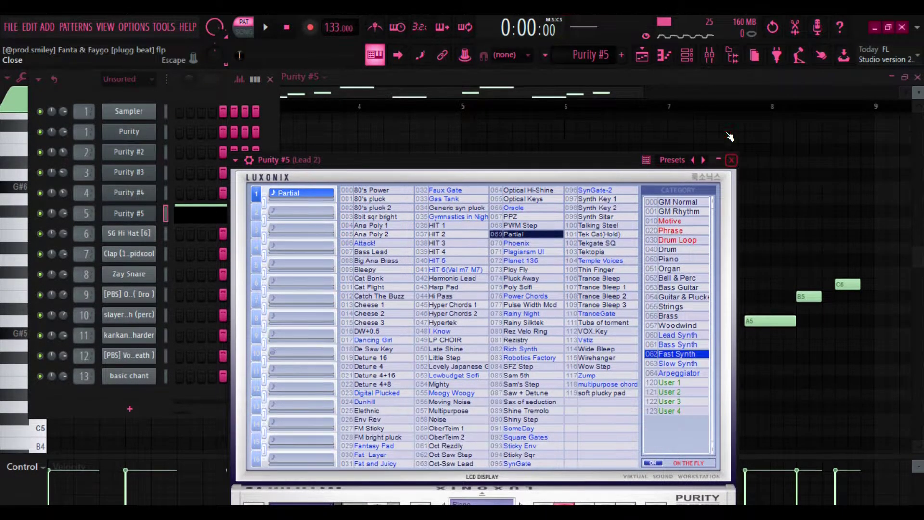
{"action": "left_click", "coordinate": [731, 160]}
{"action": "left_click", "coordinate": [709, 56]}
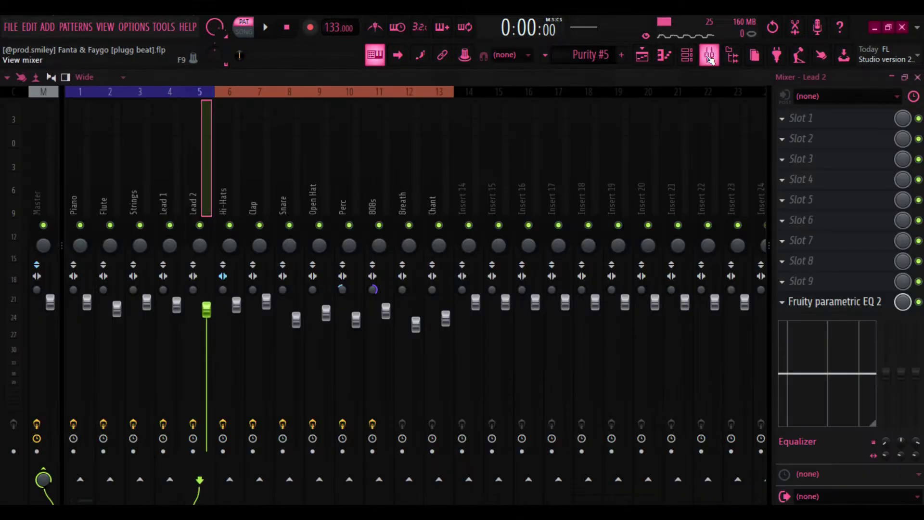
{"action": "left_click", "coordinate": [857, 303]}
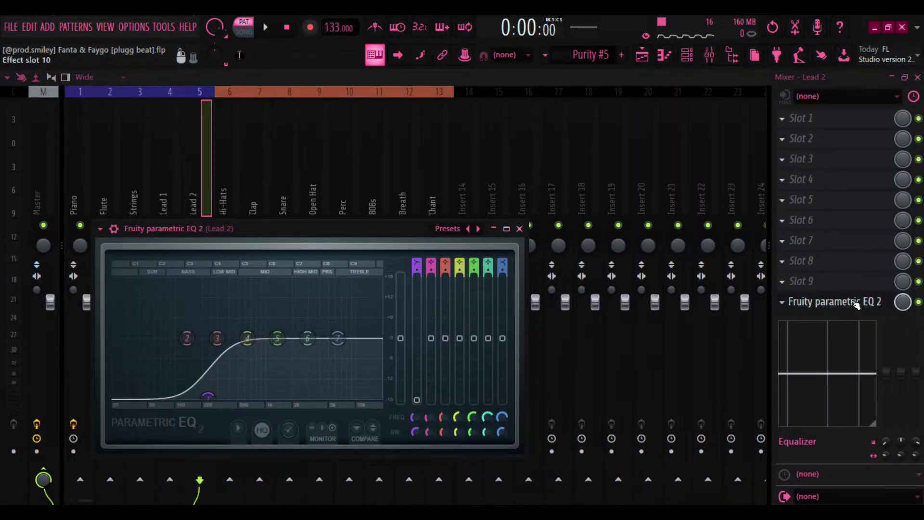
{"action": "left_click", "coordinate": [520, 229]}
{"action": "left_click", "coordinate": [37, 169]}
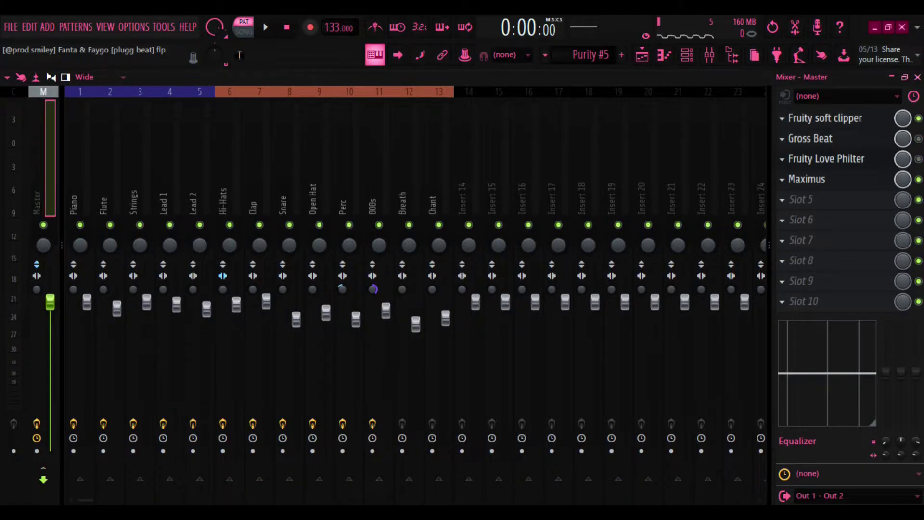
- Loop bars 17 to 25 in the playlist with only Tracks 1 to 5 unmuted, listen to the combined melodies, and clear the selection
{"action": "left_click", "coordinate": [642, 56]}
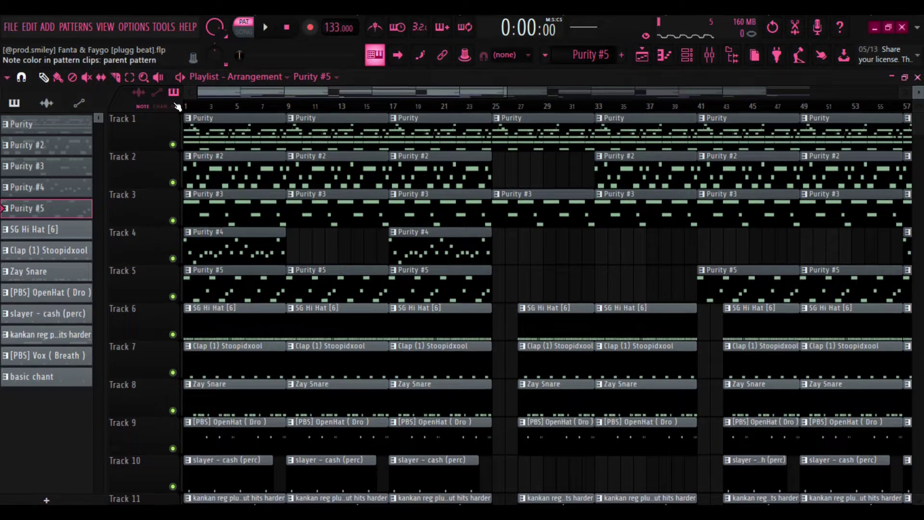
{"action": "left_click_drag", "start_coordinate": [408, 107], "coordinate": [491, 107]}
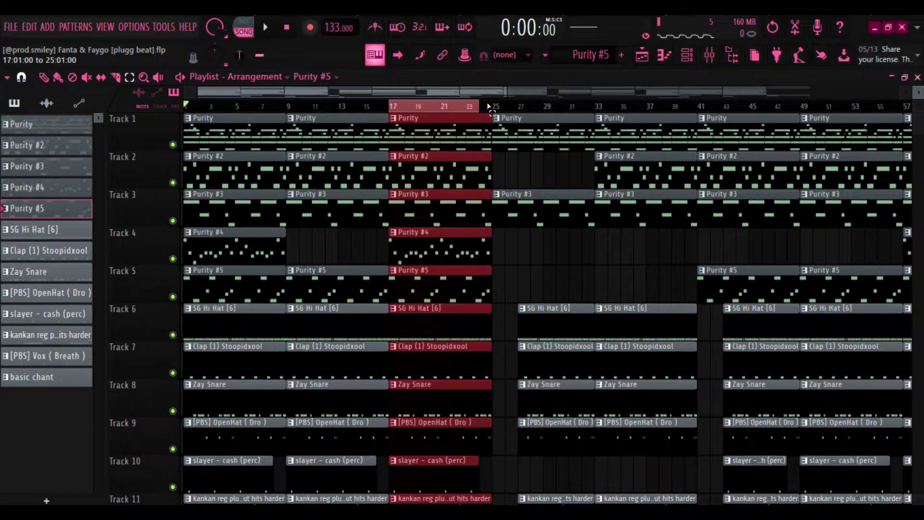
{"action": "right_click", "coordinate": [173, 144]}
{"action": "left_click", "coordinate": [173, 182]}
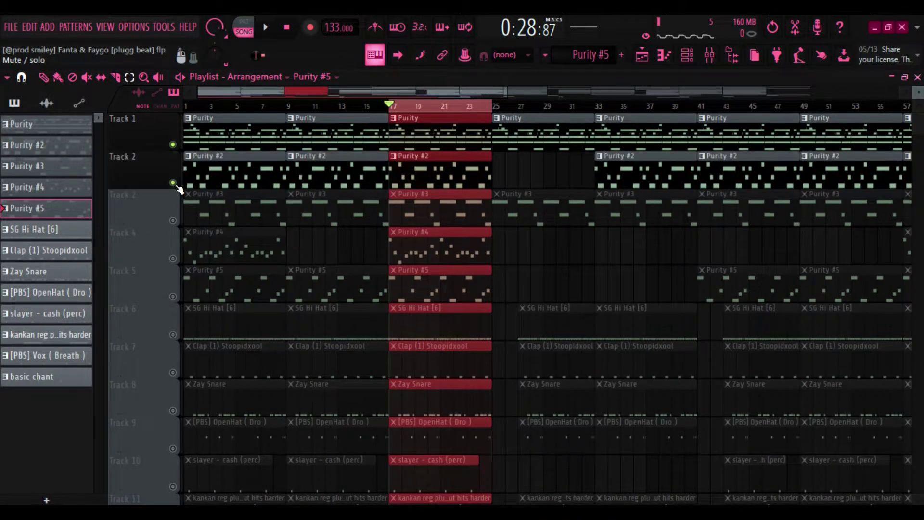
{"action": "left_click", "coordinate": [173, 220]}
{"action": "left_click", "coordinate": [173, 296]}
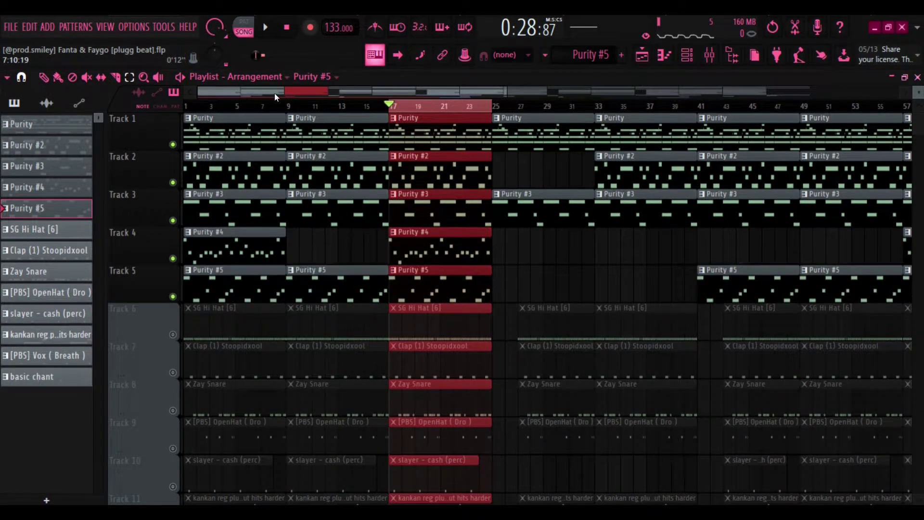
{"action": "key", "text": "space"}
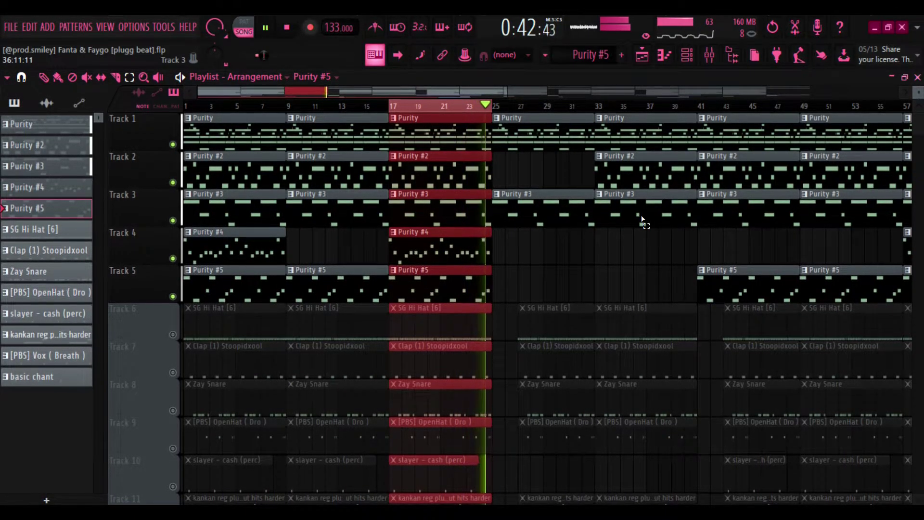
{"action": "left_click", "coordinate": [455, 106]}
- Open the SG Hi Hat [6] pattern's notes in the piano roll, switch to pattern mode and listen to the hi-hats
{"action": "left_click", "coordinate": [77, 234]}
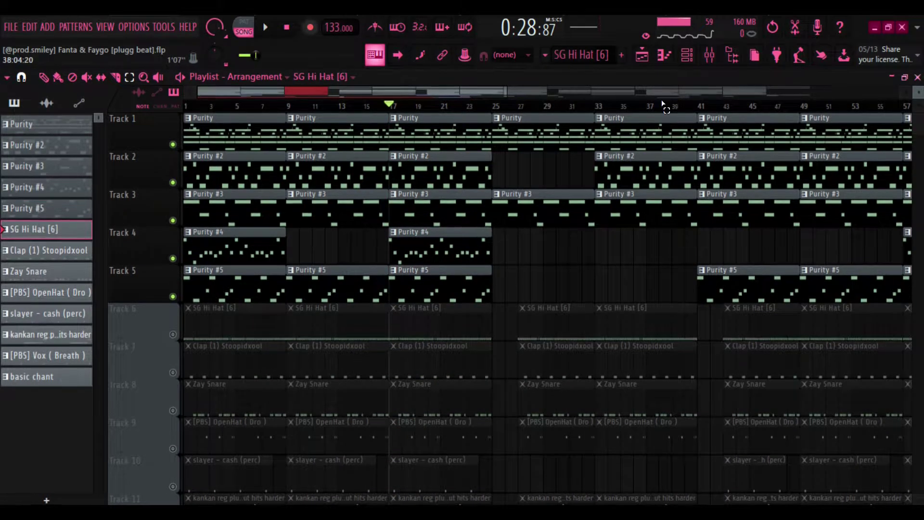
{"action": "double_click", "coordinate": [37, 232]}
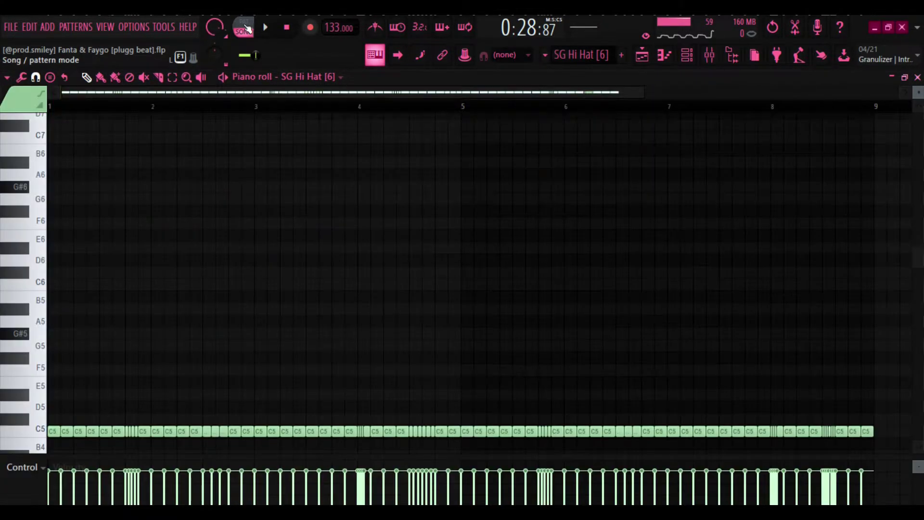
{"action": "key", "text": "l"}
{"action": "scroll", "coordinate": [254, 179], "scroll_direction": "down", "scroll_amount": 4}
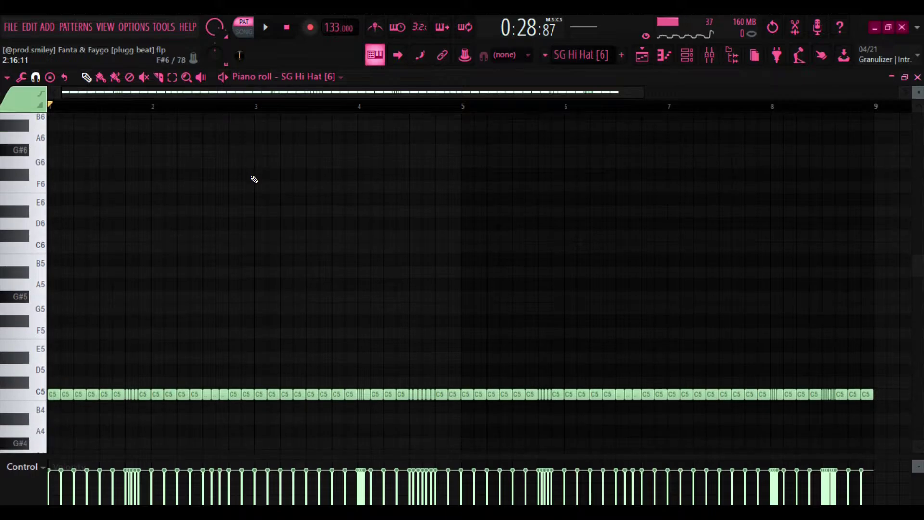
{"action": "left_click", "coordinate": [265, 27]}
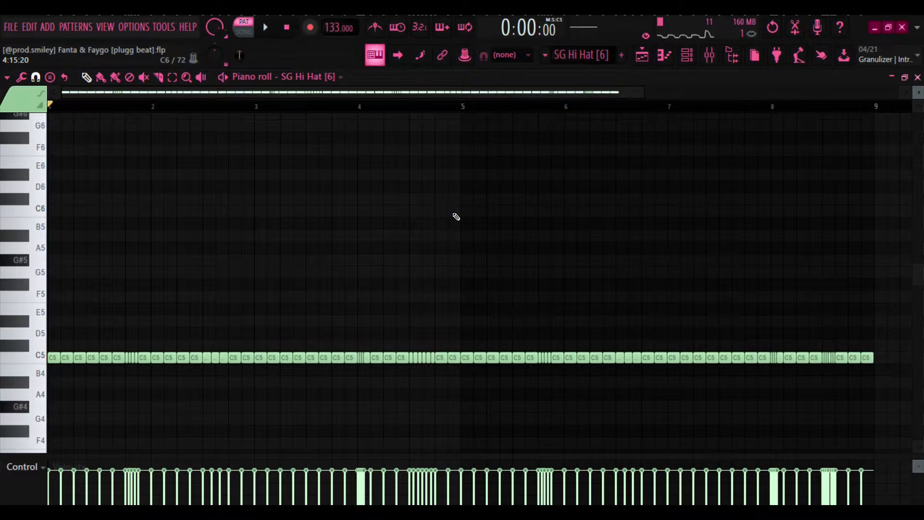
- Inspect the Fruity PanOMatic and Fruity parametric EQ 2 settings on the Hi-Hats mixer track
{"action": "left_click", "coordinate": [707, 57]}
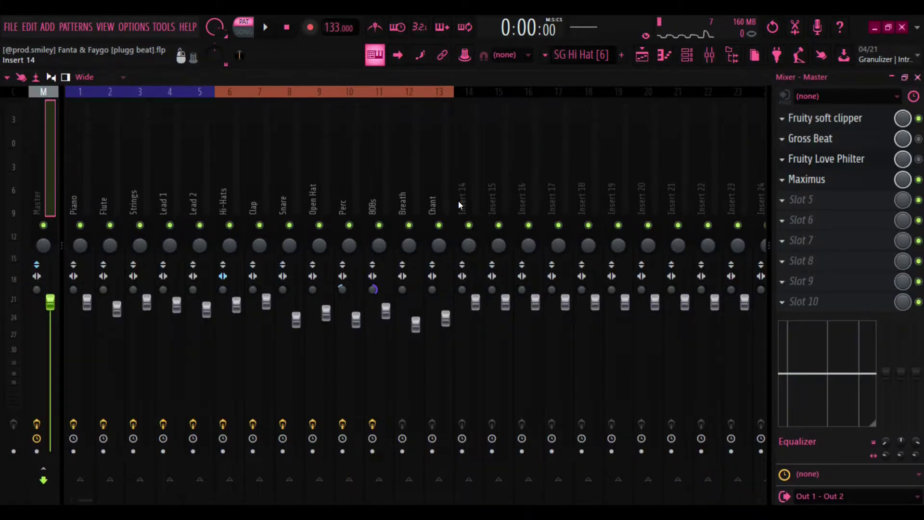
{"action": "left_click", "coordinate": [226, 185]}
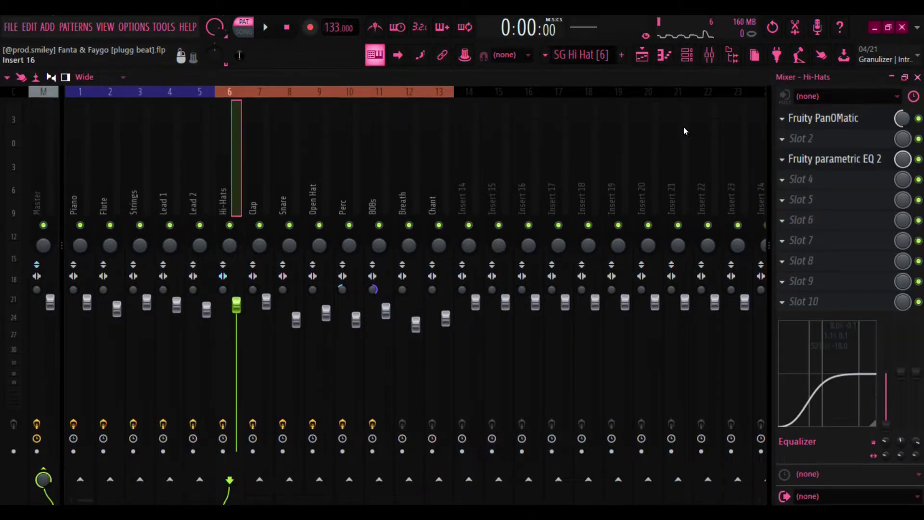
{"action": "left_click", "coordinate": [817, 120]}
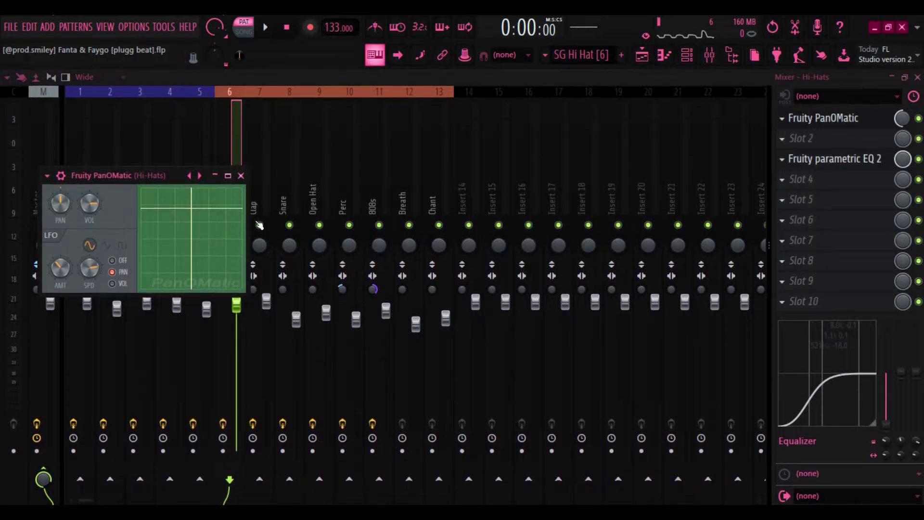
{"action": "left_click", "coordinate": [240, 176]}
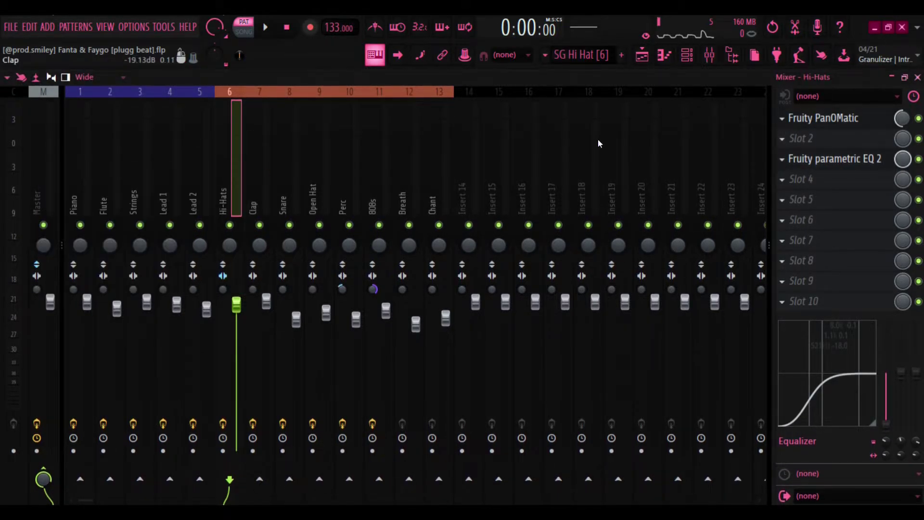
{"action": "left_click", "coordinate": [845, 158]}
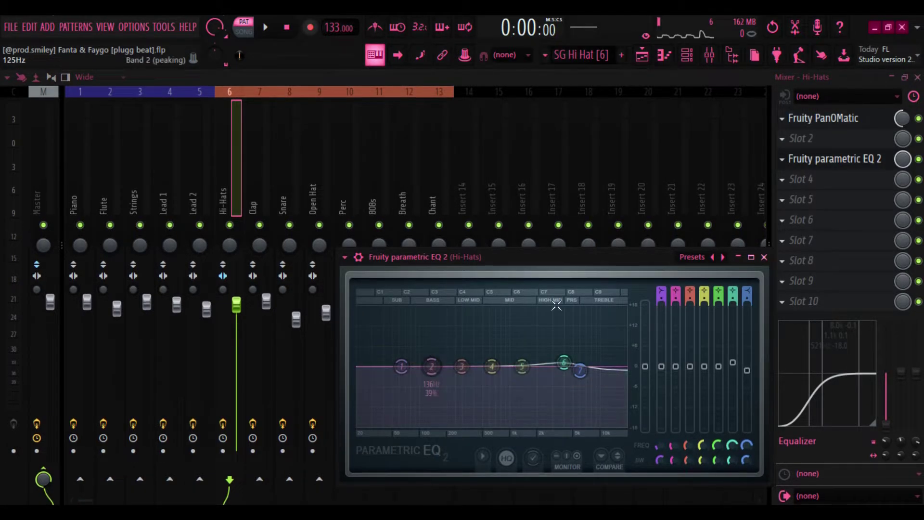
{"action": "left_click", "coordinate": [764, 257]}
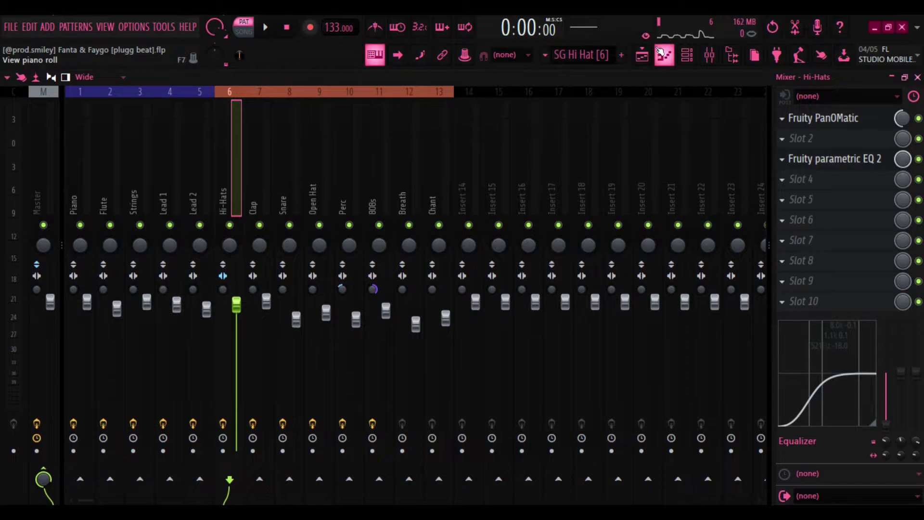
- Open the Clap (1) Stoopidxool pattern's notes in the piano roll, listen to the clap and stop playback
{"action": "left_click", "coordinate": [642, 54]}
{"action": "double_click", "coordinate": [73, 249]}
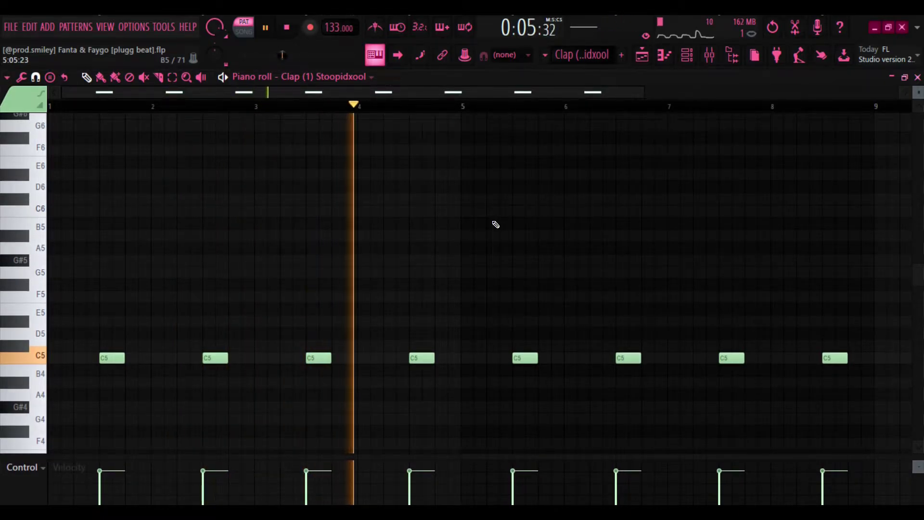
{"action": "key", "text": "space"}
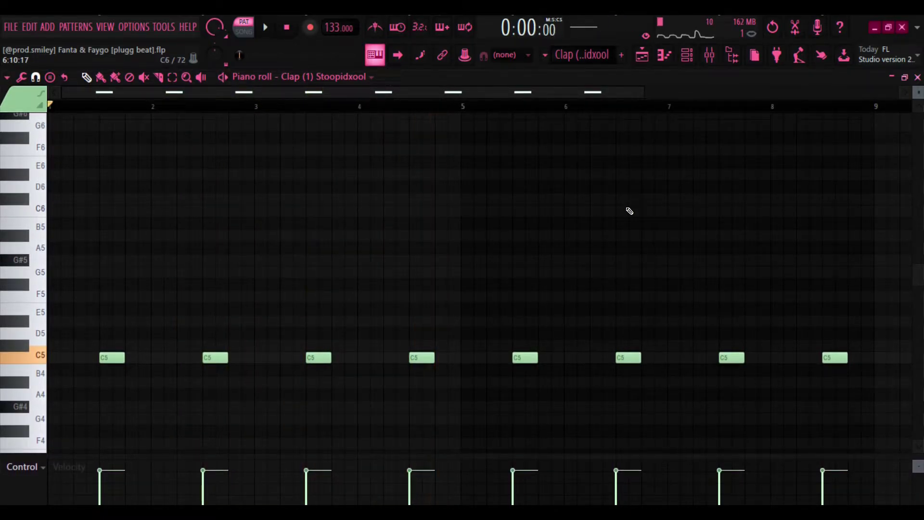
- Inspect the Fruity parametric EQ 2 curve on the Clap mixer track
{"action": "left_click", "coordinate": [720, 57]}
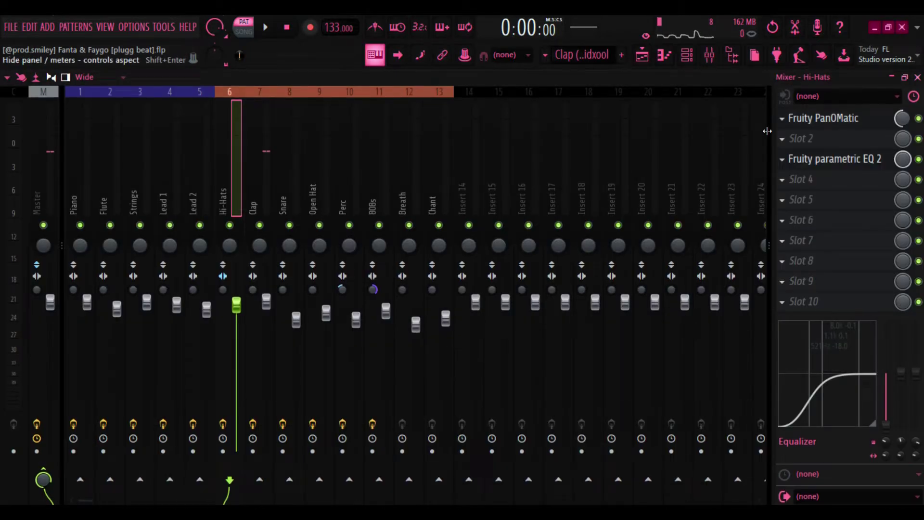
{"action": "left_click", "coordinate": [254, 189]}
{"action": "left_click", "coordinate": [826, 120]}
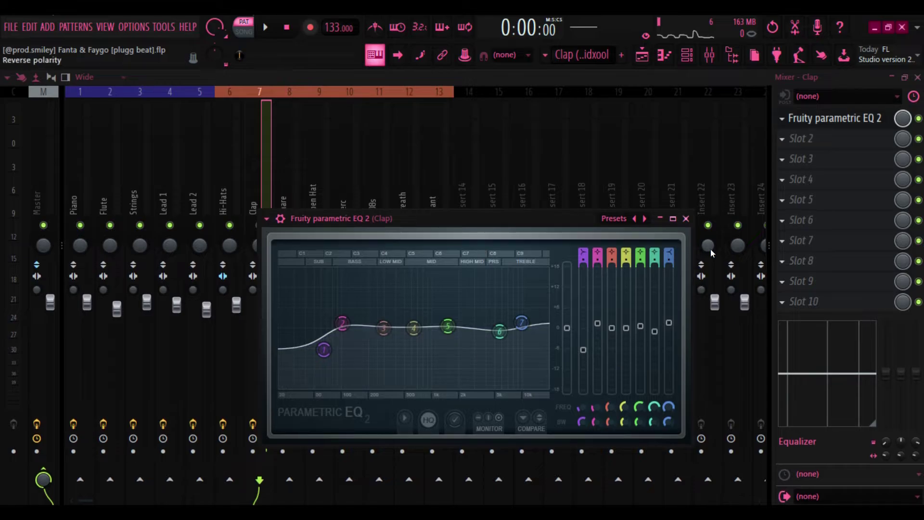
{"action": "left_click", "coordinate": [686, 219]}
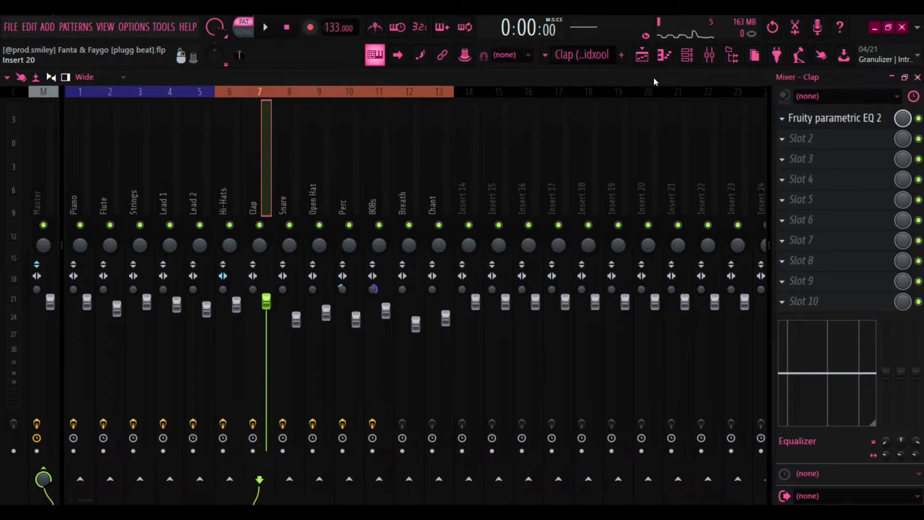
- Open the Zay Snare pattern's notes in the piano roll, listen to the snare and stop playback
{"action": "left_click", "coordinate": [645, 55]}
{"action": "left_click", "coordinate": [82, 272]}
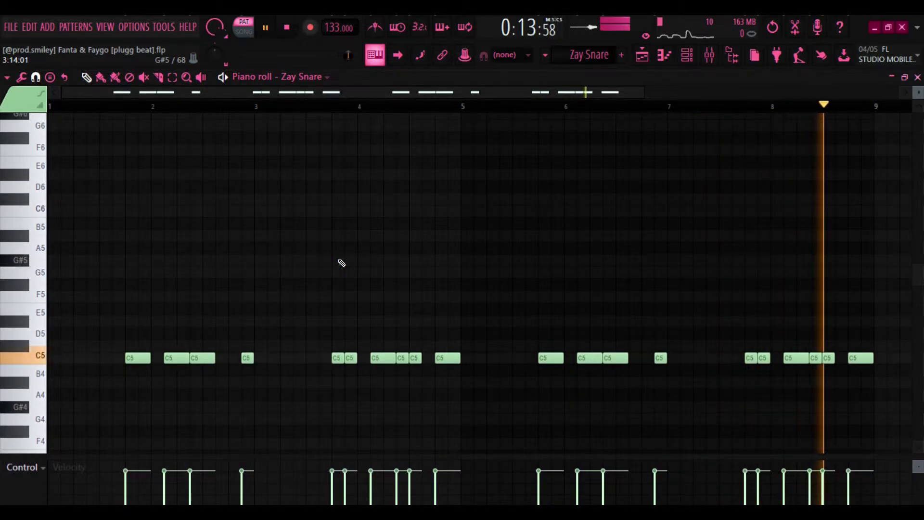
{"action": "key", "text": "space"}
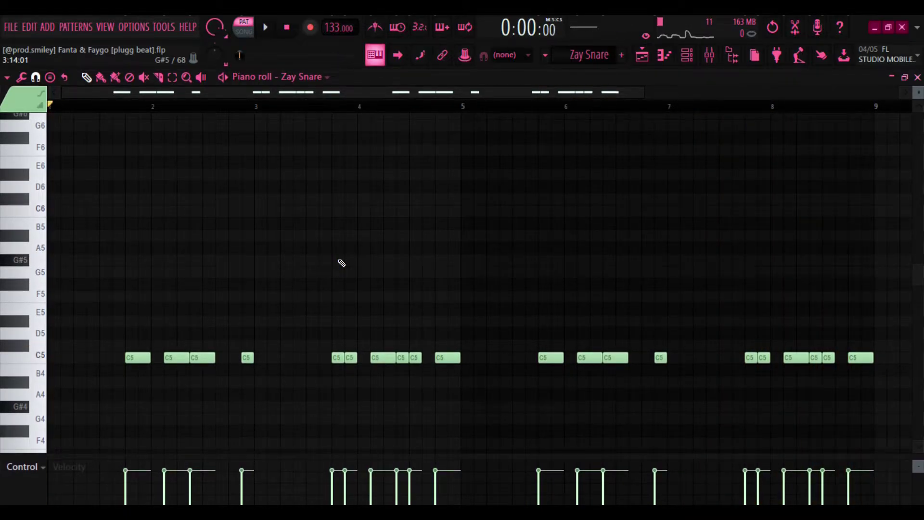
- Inspect both Fruity parametric EQ 2 instances on the Snare mixer track
{"action": "left_click", "coordinate": [719, 57]}
{"action": "left_click", "coordinate": [283, 186]}
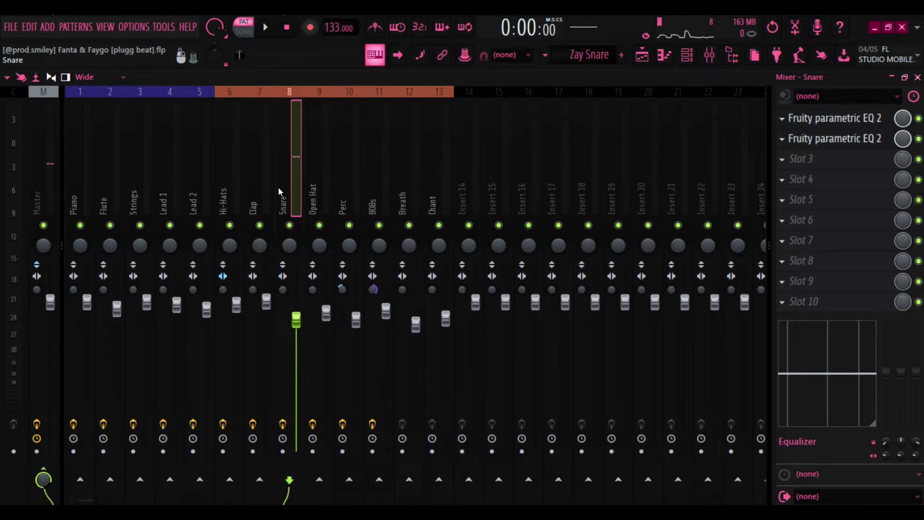
{"action": "left_click", "coordinate": [839, 120]}
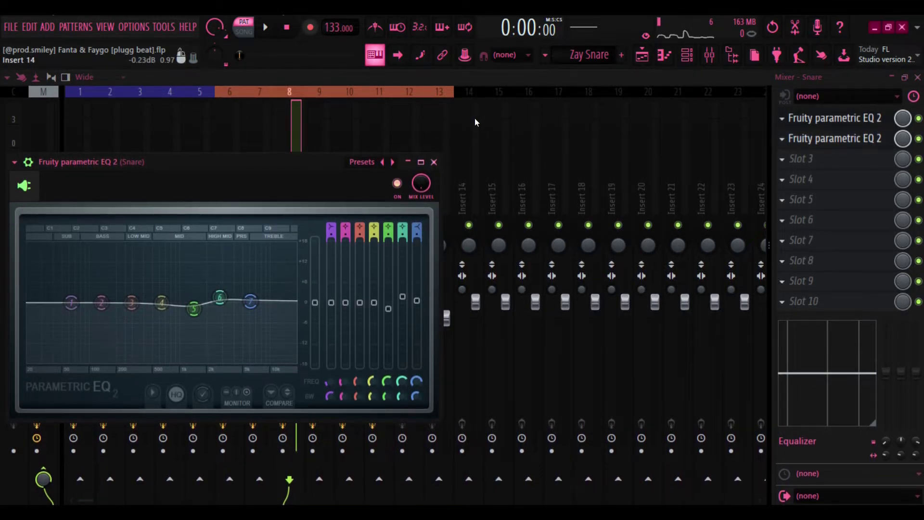
{"action": "left_click", "coordinate": [434, 162]}
{"action": "left_click", "coordinate": [816, 143]}
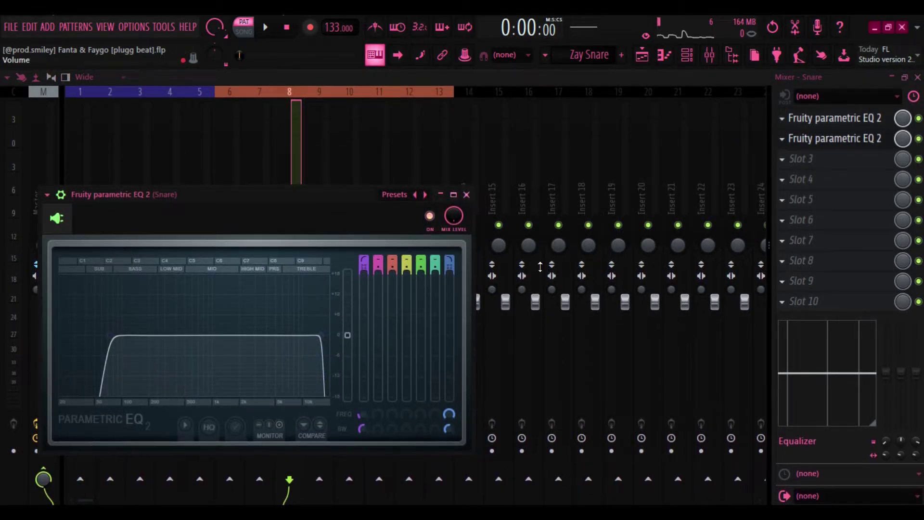
{"action": "left_click", "coordinate": [471, 194]}
- Open the [PBS] OpenHat ( Dro ) pattern's notes in the piano roll and listen to the open hat
{"action": "left_click", "coordinate": [642, 57]}
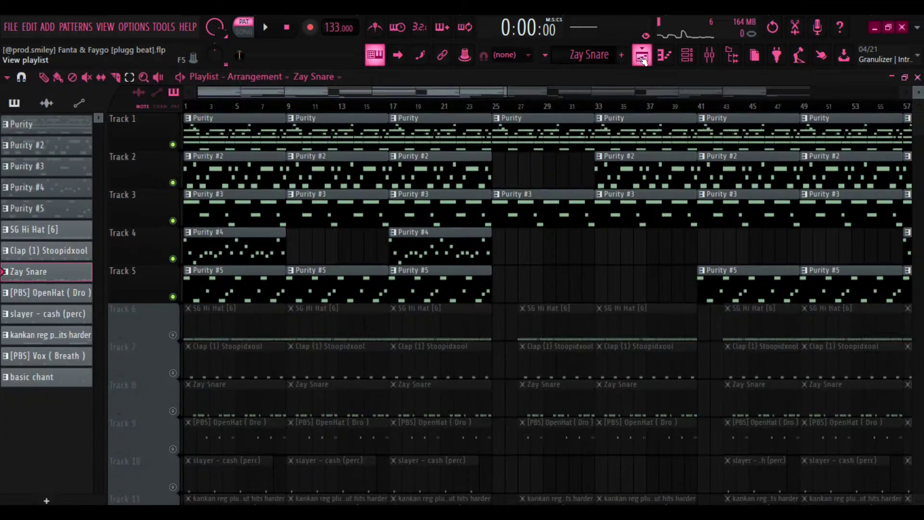
{"action": "double_click", "coordinate": [70, 293]}
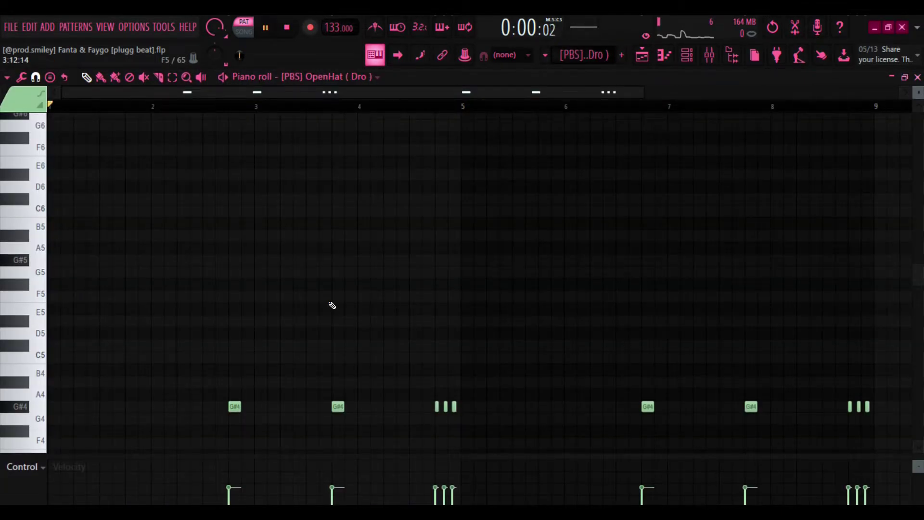
{"action": "key", "text": "space"}
{"action": "scroll", "coordinate": [332, 305], "scroll_direction": "down", "scroll_amount": 2}
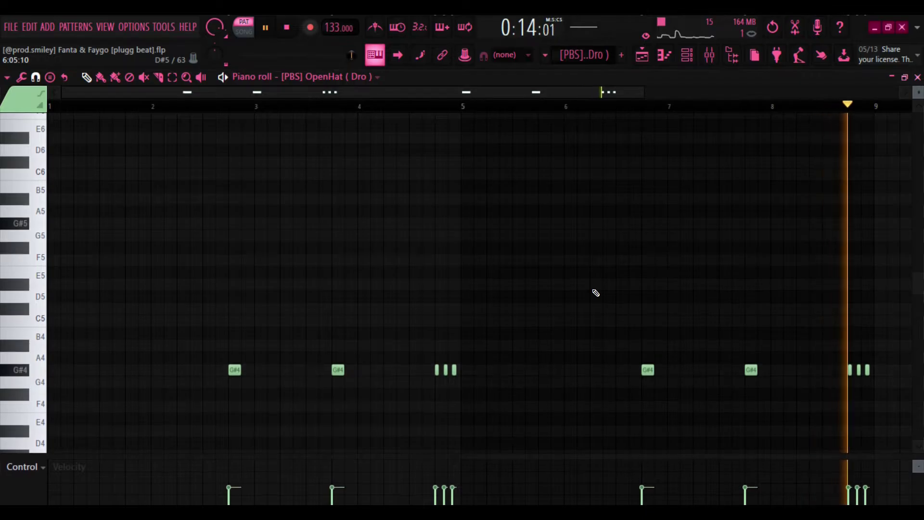
- Inspect the Fruity Reeverb 2 settings on the Open Hat mixer track
{"action": "left_click", "coordinate": [712, 56]}
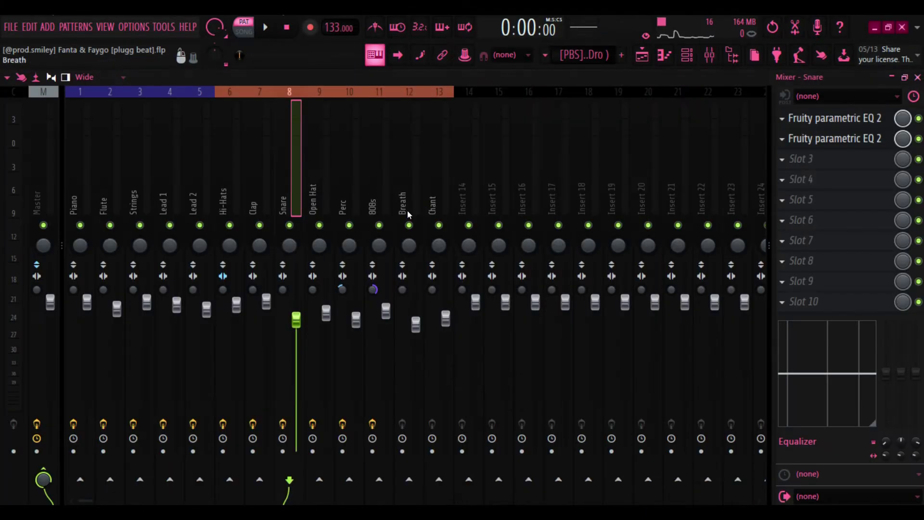
{"action": "left_click", "coordinate": [327, 196]}
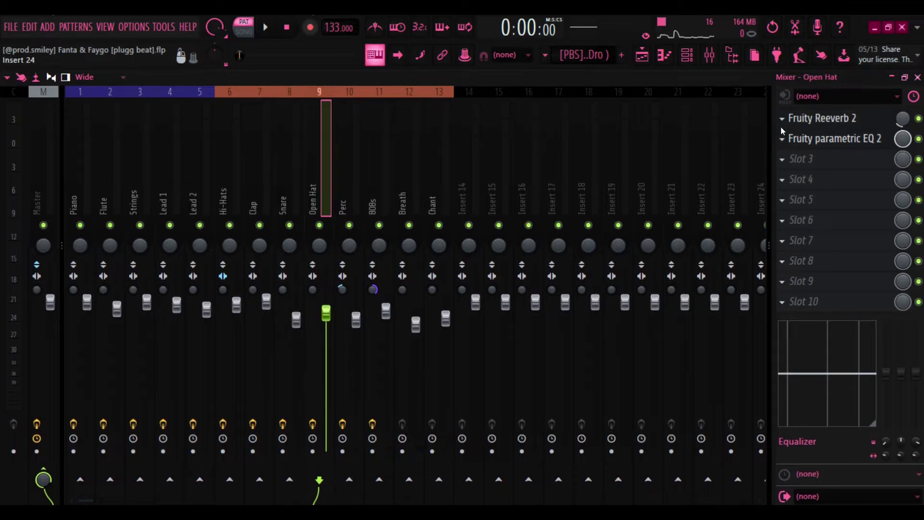
{"action": "left_click", "coordinate": [814, 124]}
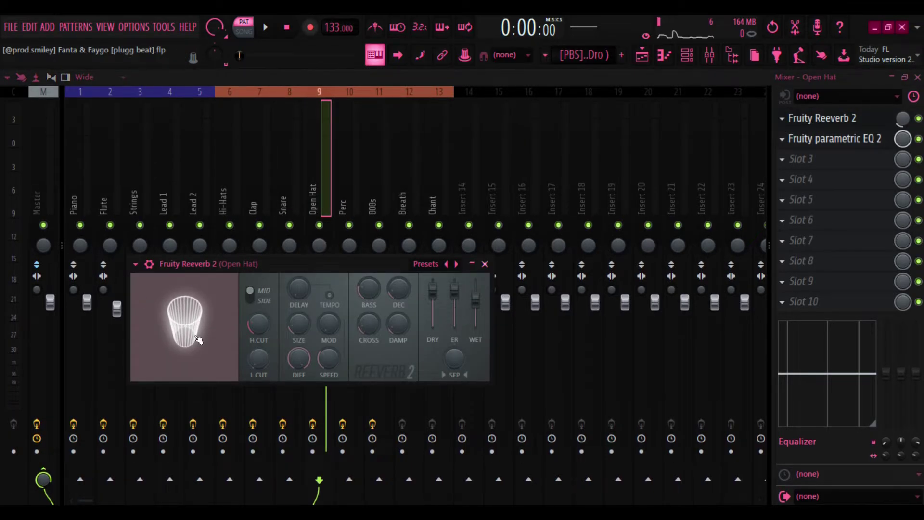
{"action": "left_click", "coordinate": [484, 264]}
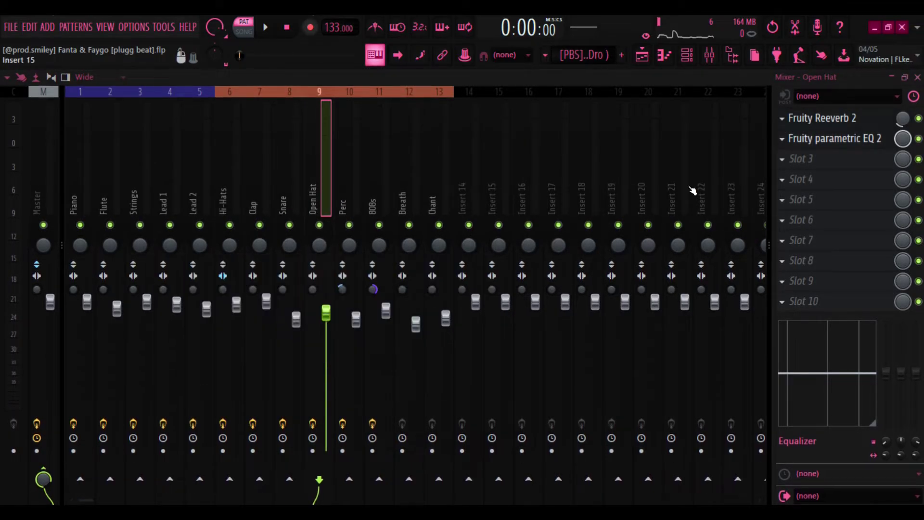
- Check the Open Hat reverb's mix level by copying its value, and inspect the track's Fruity parametric EQ 2 curve
{"action": "right_click", "coordinate": [898, 114]}
{"action": "left_click", "coordinate": [848, 264]}
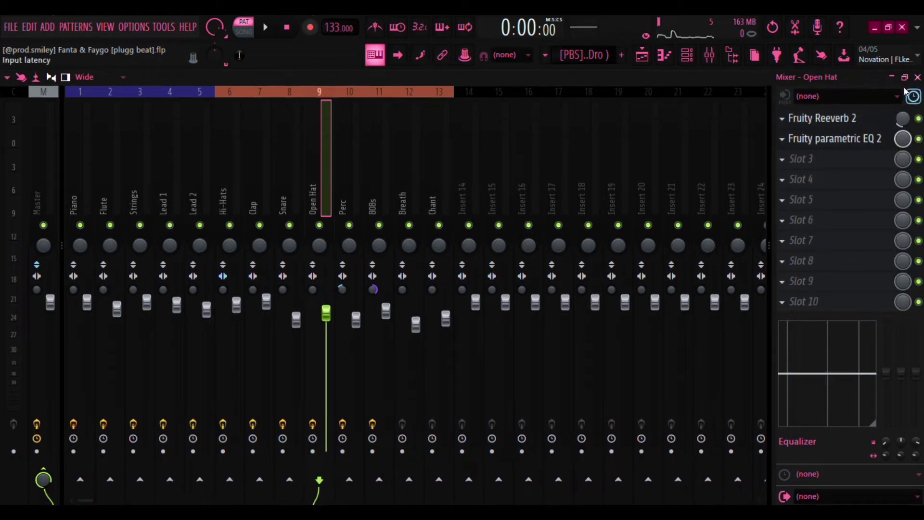
{"action": "right_click", "coordinate": [902, 120]}
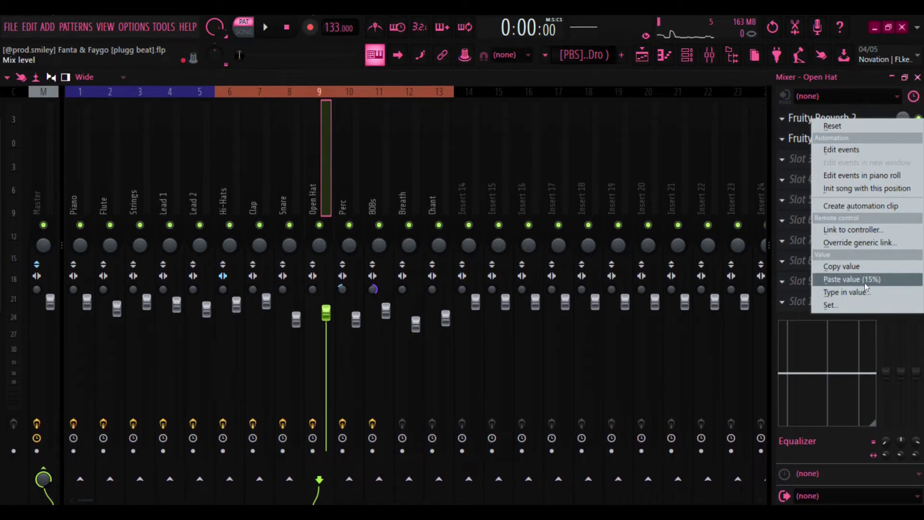
{"action": "left_click", "coordinate": [859, 79]}
{"action": "left_click", "coordinate": [860, 144]}
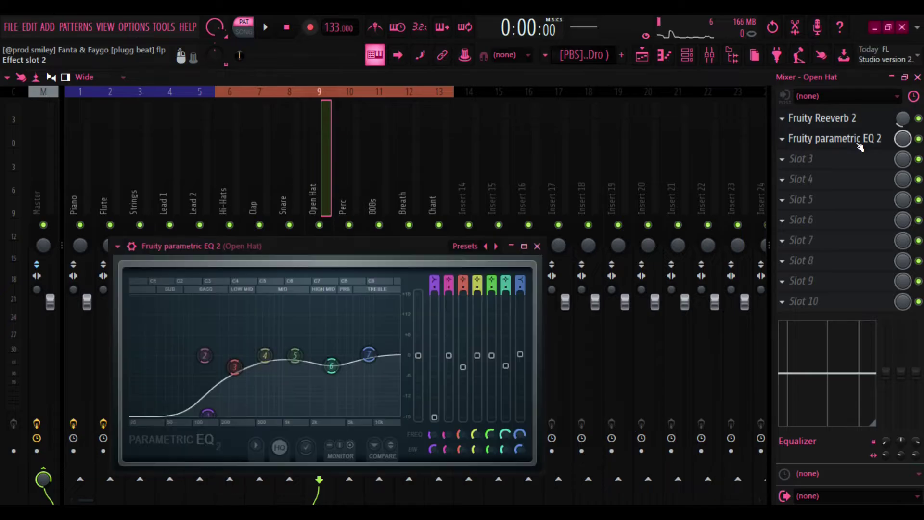
{"action": "left_click", "coordinate": [538, 246]}
- Open the slayer - cash (perc) pattern in the piano roll and review its notes
{"action": "left_click", "coordinate": [642, 54]}
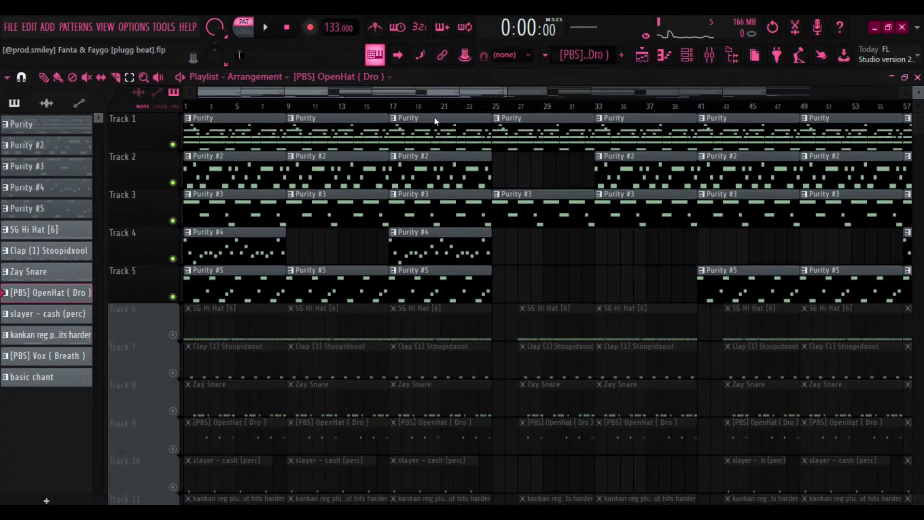
{"action": "double_click", "coordinate": [30, 314]}
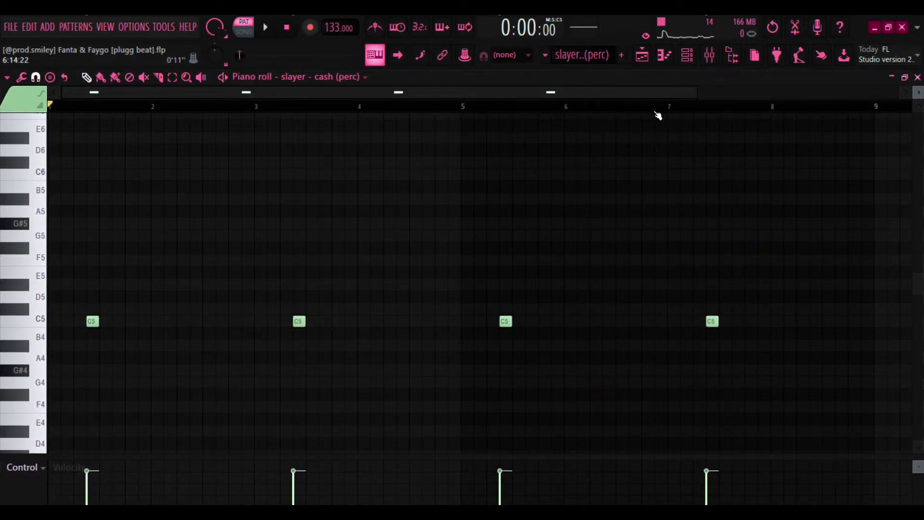
- Inspect the Fruity Reeverb 2 settings on the Perc mixer track
{"action": "left_click", "coordinate": [710, 57]}
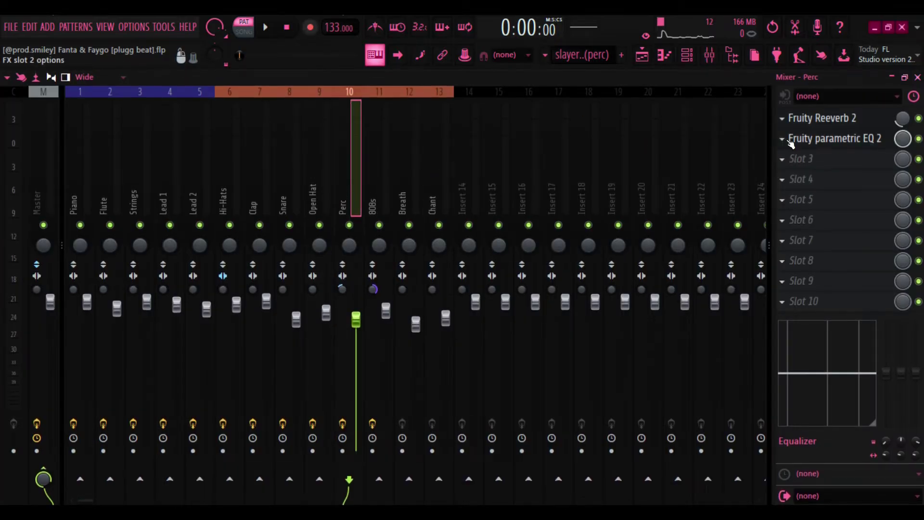
{"action": "left_click", "coordinate": [814, 120]}
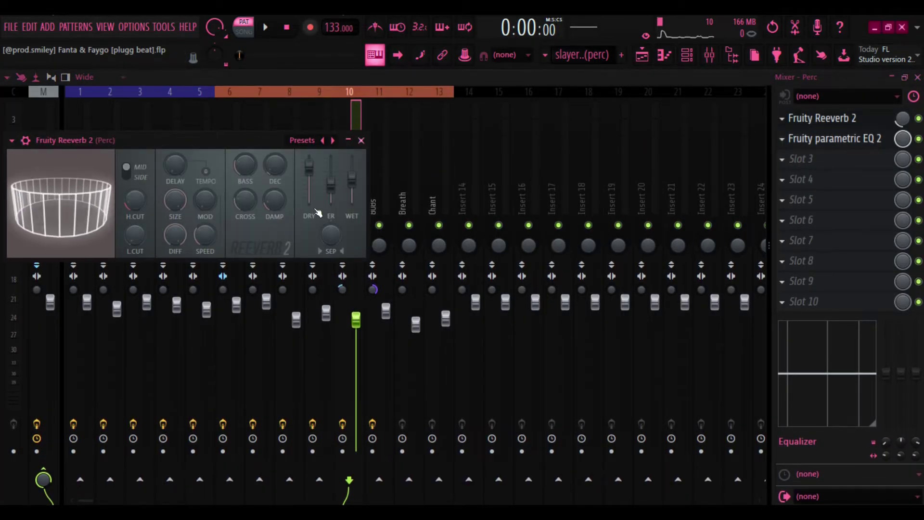
{"action": "left_click", "coordinate": [362, 141]}
- Check the Perc reverb's mix level by copying its value, and inspect the track's Fruity parametric EQ 2 curve
{"action": "right_click", "coordinate": [906, 121]}
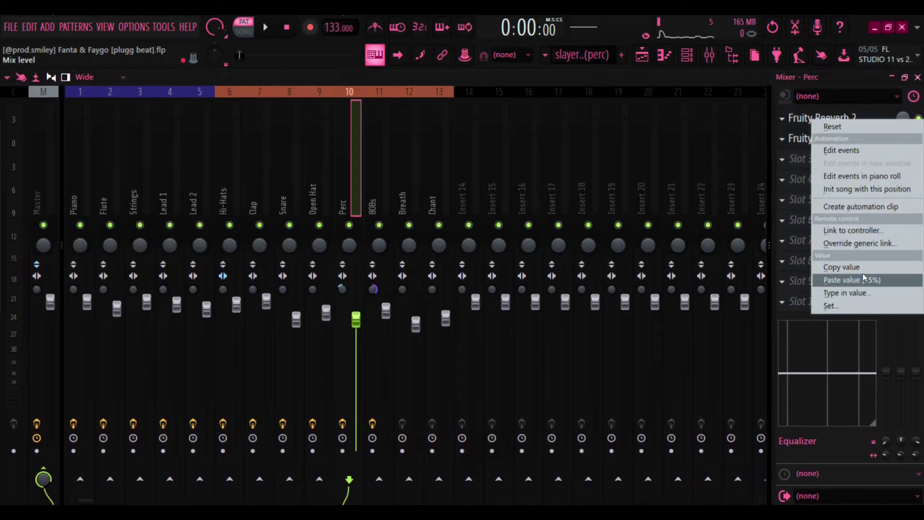
{"action": "left_click", "coordinate": [864, 279]}
{"action": "right_click", "coordinate": [905, 122]}
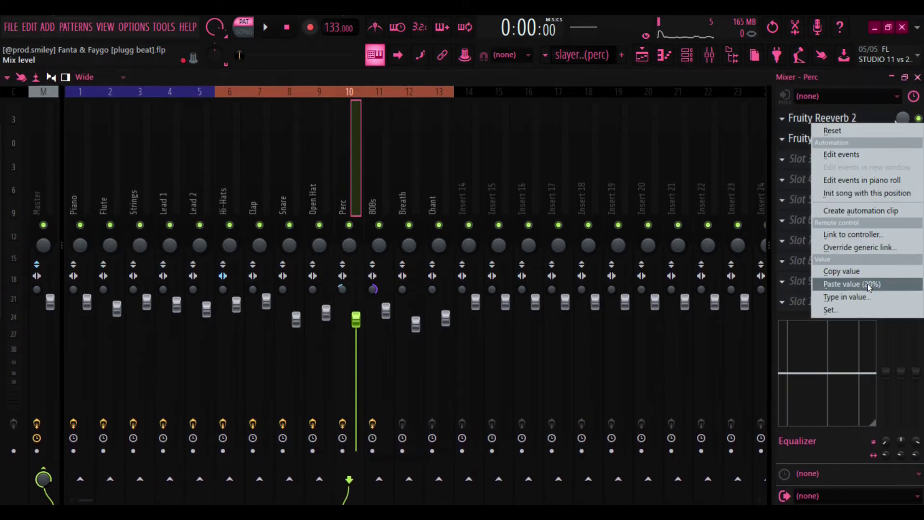
{"action": "left_click", "coordinate": [861, 84]}
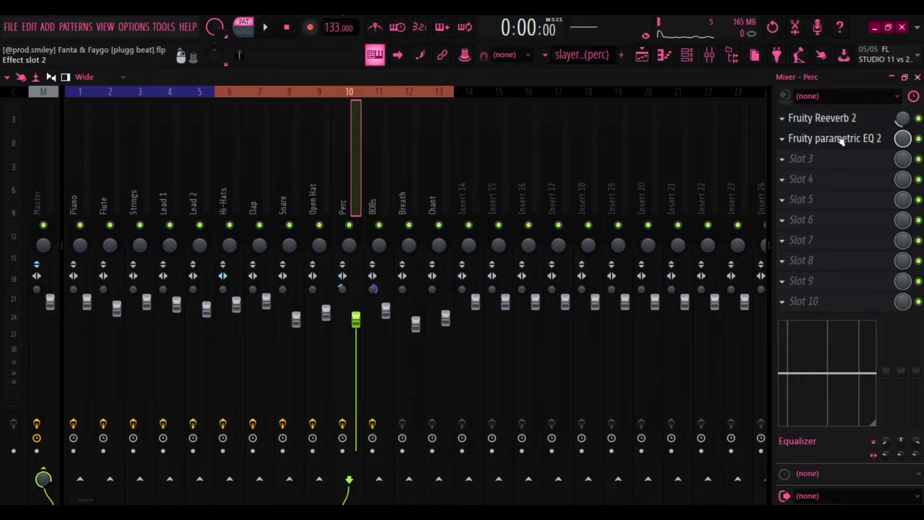
{"action": "left_click", "coordinate": [840, 139]}
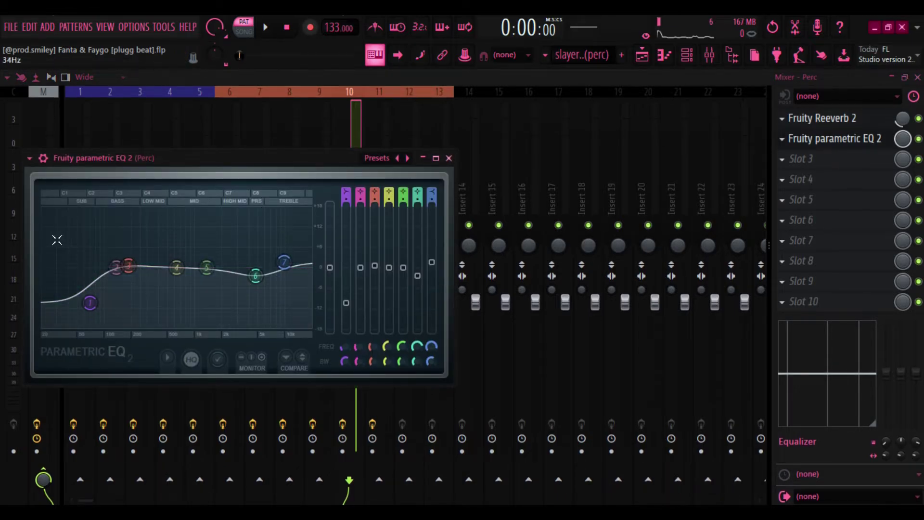
{"action": "left_click", "coordinate": [449, 157]}
- Open the kankan reg plugg 808 but hits harder pattern's notes in the piano roll, listen to the 808 and stop playback
{"action": "left_click", "coordinate": [385, 174]}
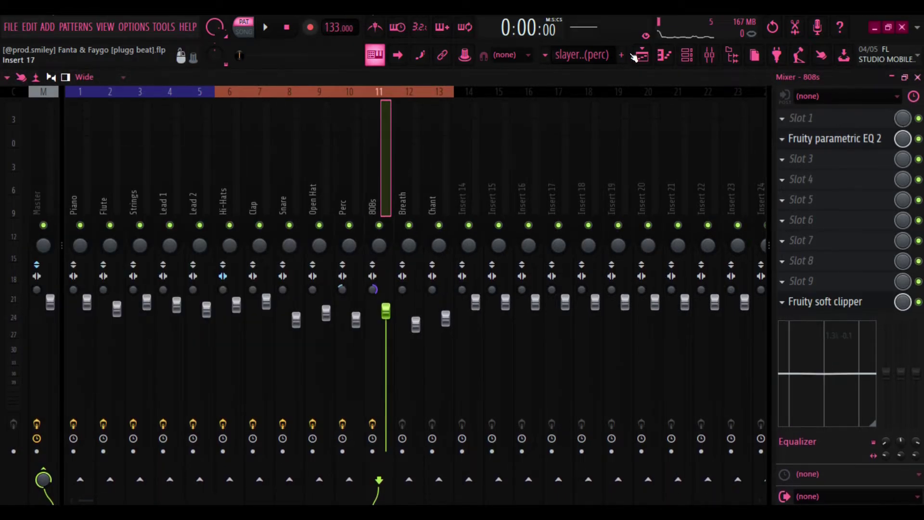
{"action": "left_click", "coordinate": [642, 55]}
{"action": "left_click", "coordinate": [53, 336]}
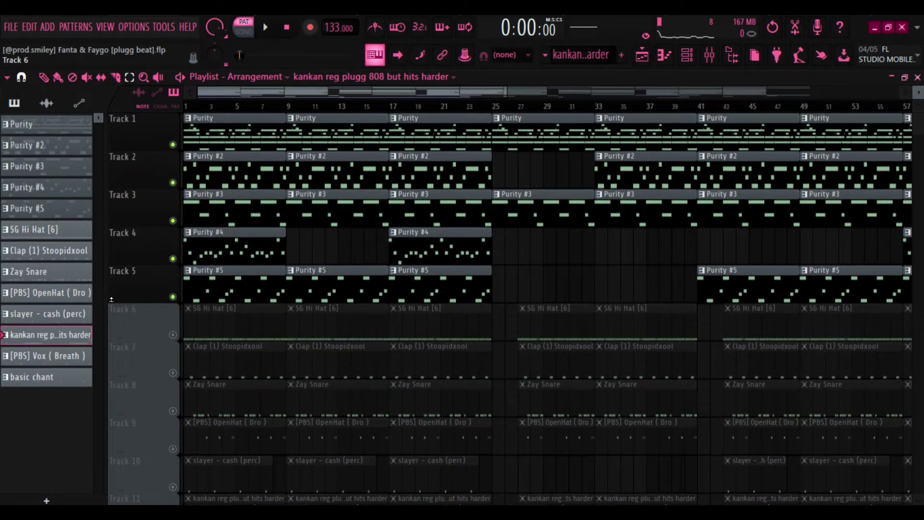
{"action": "key", "text": "F7"}
{"action": "key", "text": "space"}
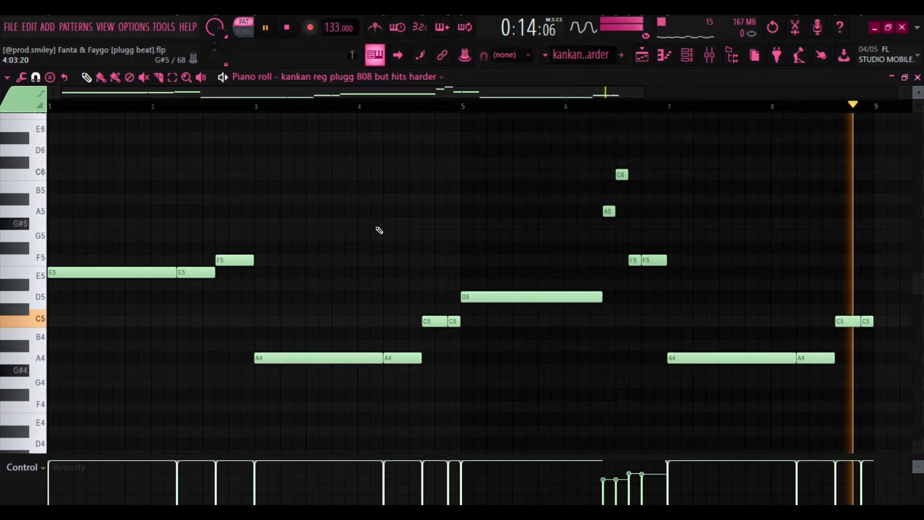
{"action": "key", "text": "space"}
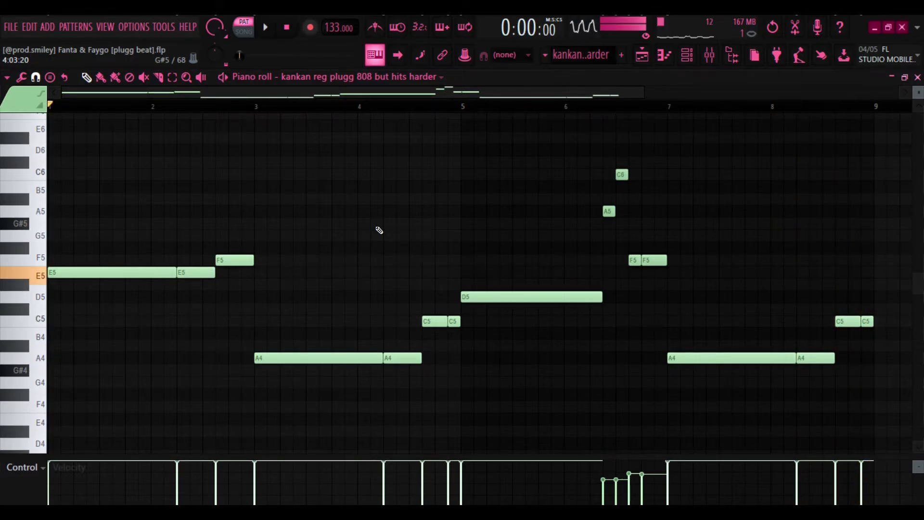
- Inspect the Fruity parametric EQ 2 and Fruity soft clipper on the 808s mixer track
{"action": "left_click", "coordinate": [711, 62]}
{"action": "left_click", "coordinate": [833, 139]}
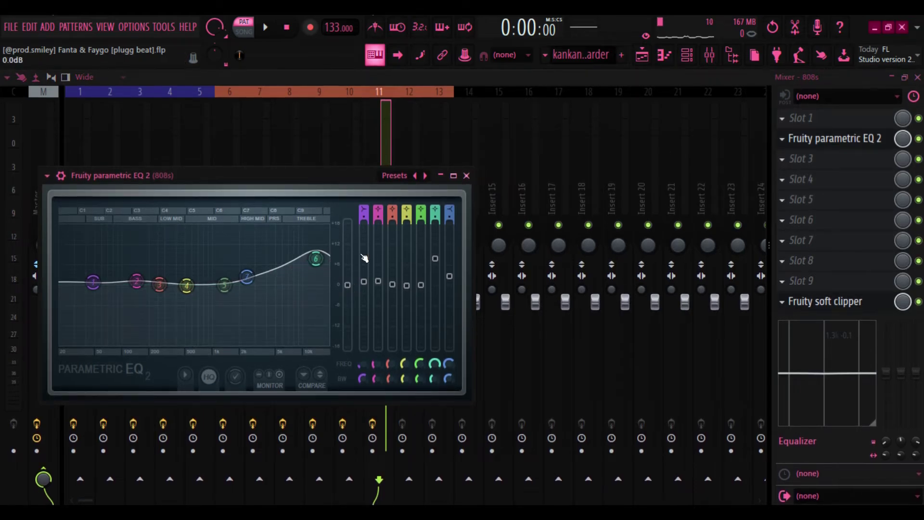
{"action": "left_click", "coordinate": [466, 176]}
{"action": "left_click", "coordinate": [828, 301]}
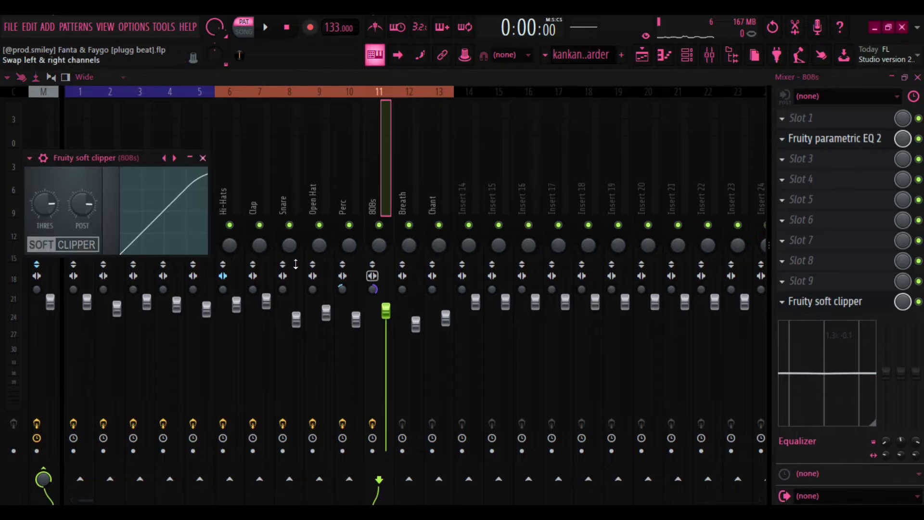
{"action": "left_click", "coordinate": [203, 159]}
- Open the [PBS] Vox ( Breath ) pattern's notes in the piano roll, listen to the breath and stop playback
{"action": "left_click", "coordinate": [641, 55]}
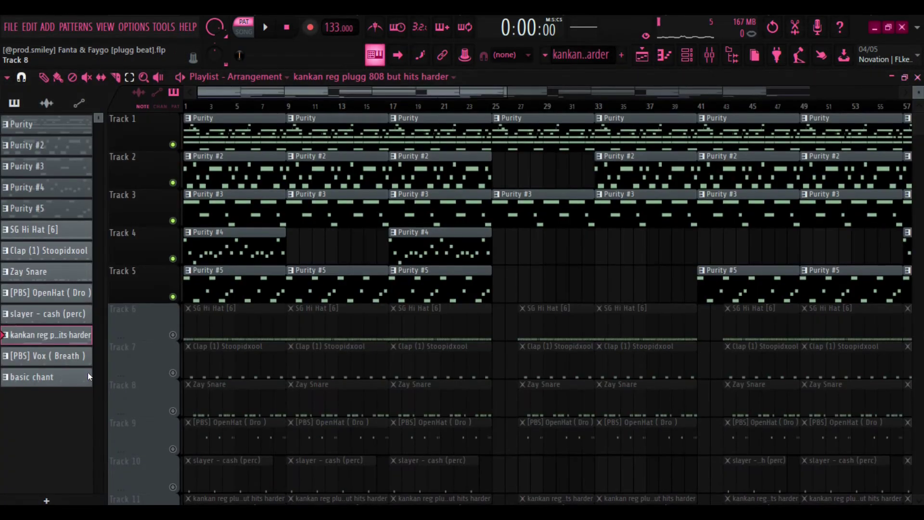
{"action": "left_click", "coordinate": [299, 351]}
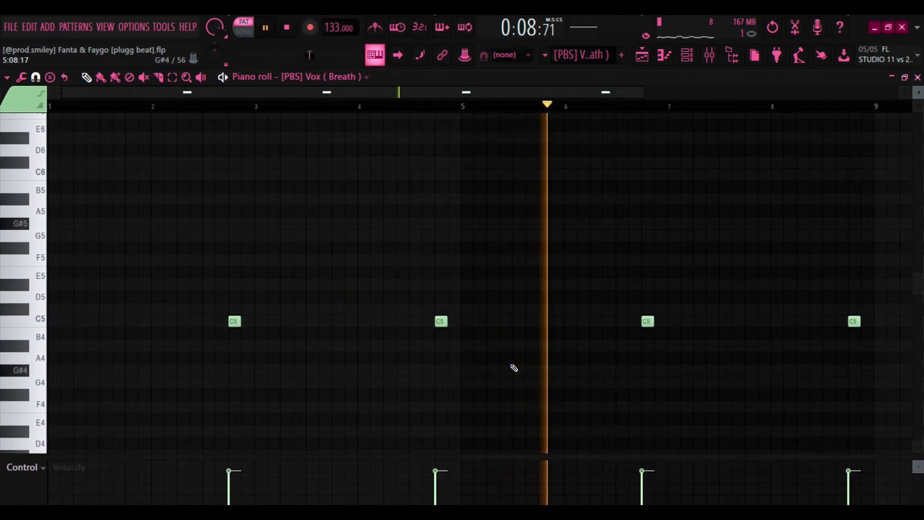
{"action": "key", "text": "space"}
- Open the basic chant pattern's notes in the piano roll and listen to the chant
{"action": "left_click", "coordinate": [643, 54]}
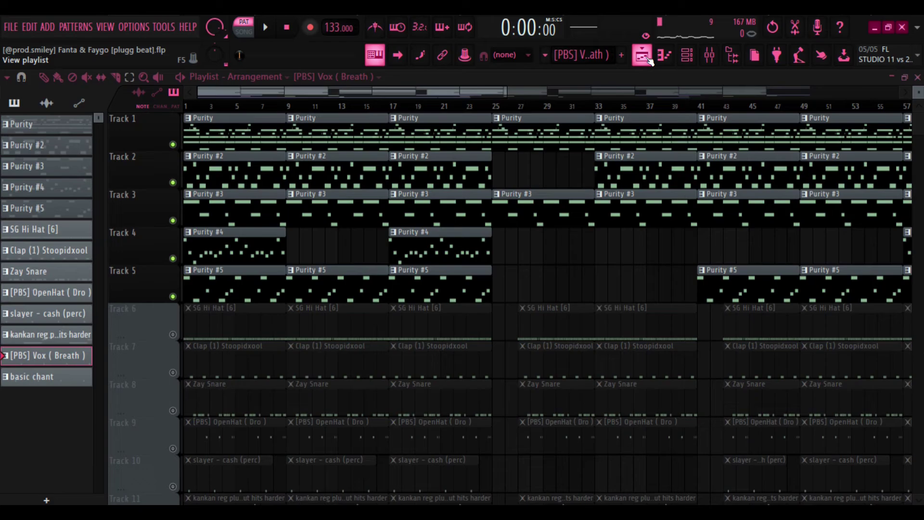
{"action": "double_click", "coordinate": [80, 381]}
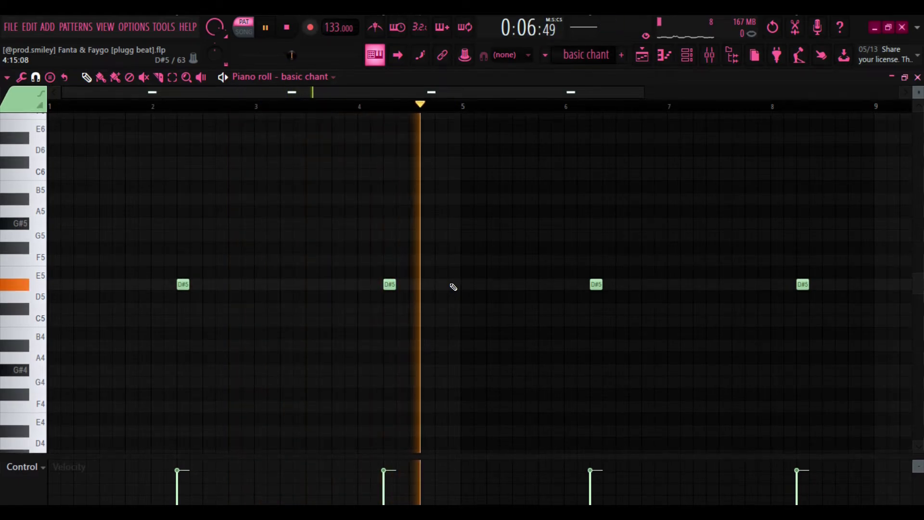
- Solo the SG Hi Hat track in the playlist and unmute tracks 7 through 13 so only drums and vocal samples sound
{"action": "left_click", "coordinate": [640, 58]}
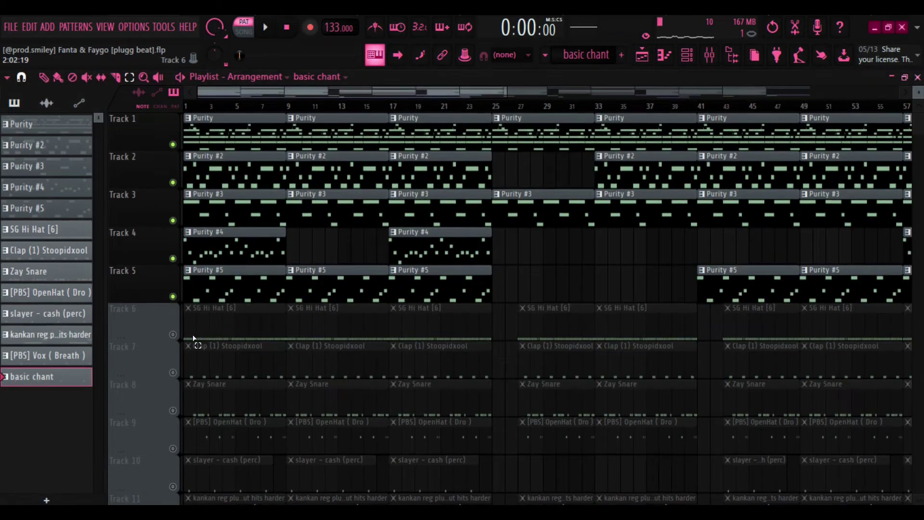
{"action": "right_click", "coordinate": [172, 334]}
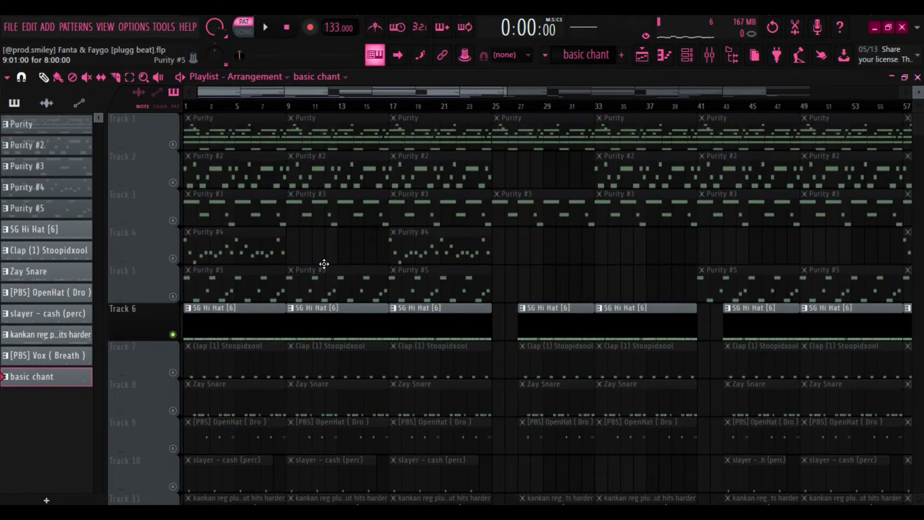
{"action": "scroll", "coordinate": [324, 264], "scroll_direction": "down", "scroll_amount": 3}
{"action": "left_click", "coordinate": [174, 259]}
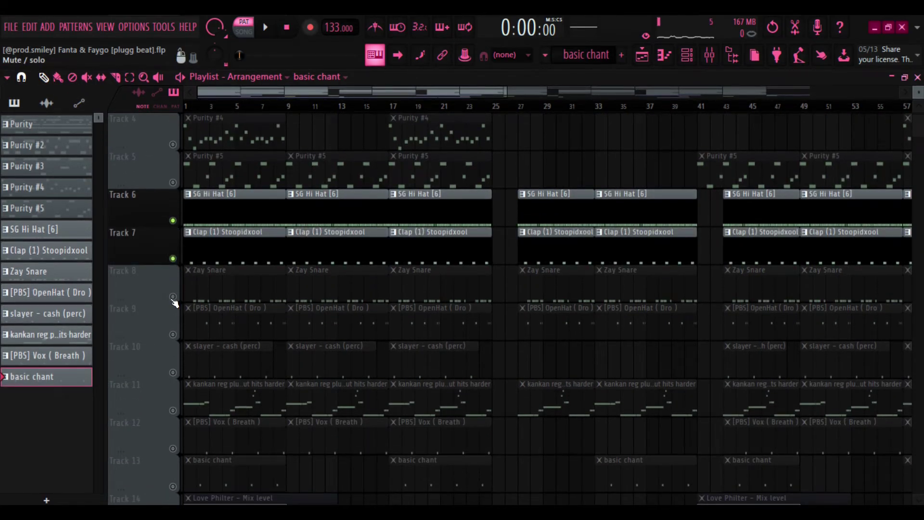
{"action": "left_click", "coordinate": [174, 299]}
{"action": "left_click", "coordinate": [173, 335]}
{"action": "left_click", "coordinate": [173, 410]}
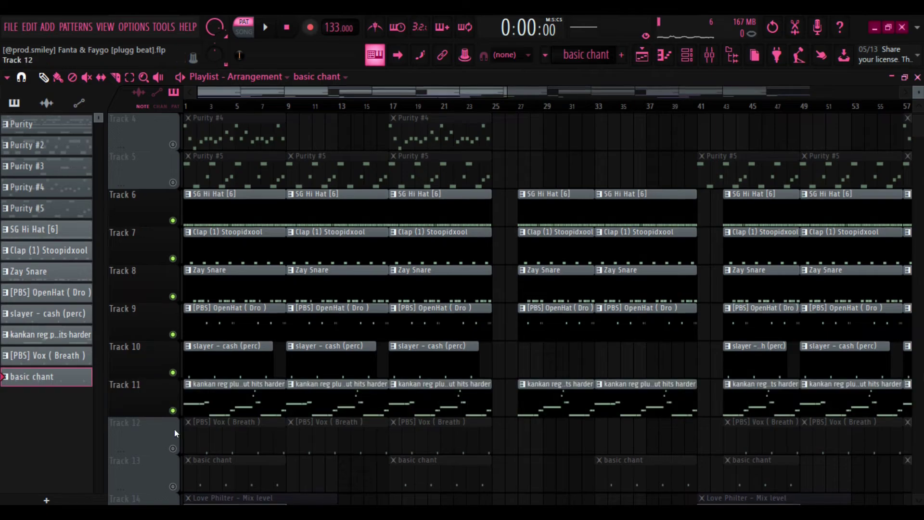
{"action": "left_click", "coordinate": [173, 448]}
{"action": "left_click", "coordinate": [173, 486]}
- Play the soloed drum, 808 and vocal tracks together from the start of the song, then stop playback
{"action": "key", "text": "space"}
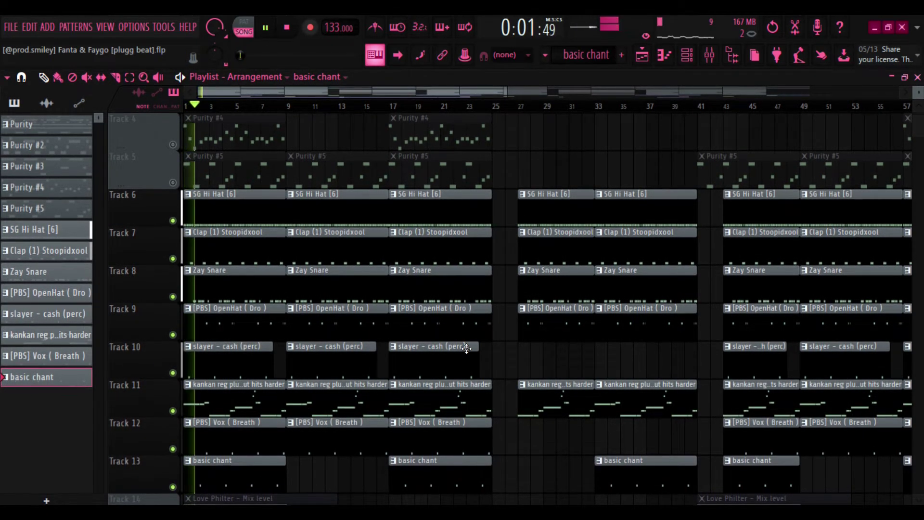
{"action": "scroll", "coordinate": [466, 349], "scroll_direction": "down", "scroll_amount": 2}
{"action": "scroll", "coordinate": [466, 348], "scroll_direction": "down", "scroll_amount": 1}
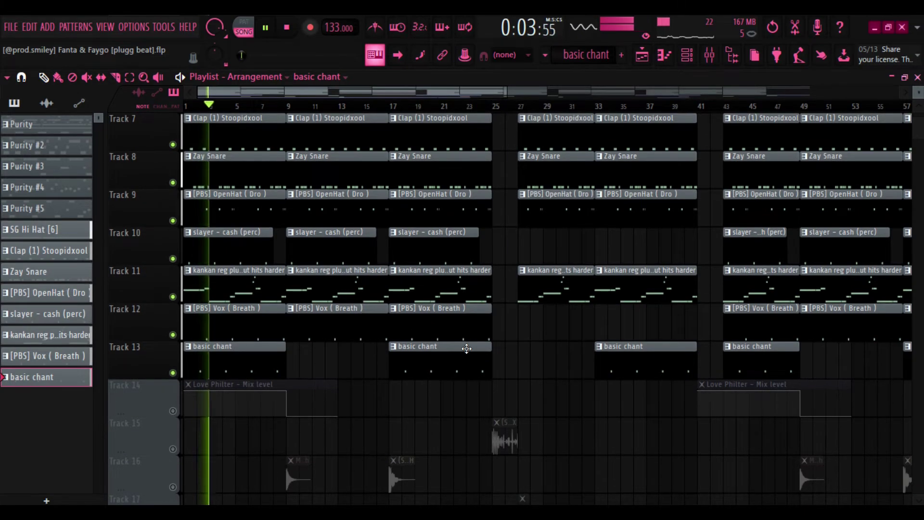
{"action": "scroll", "coordinate": [466, 348], "scroll_direction": "down", "scroll_amount": 1}
{"action": "scroll", "coordinate": [466, 348], "scroll_direction": "up", "scroll_amount": 1}
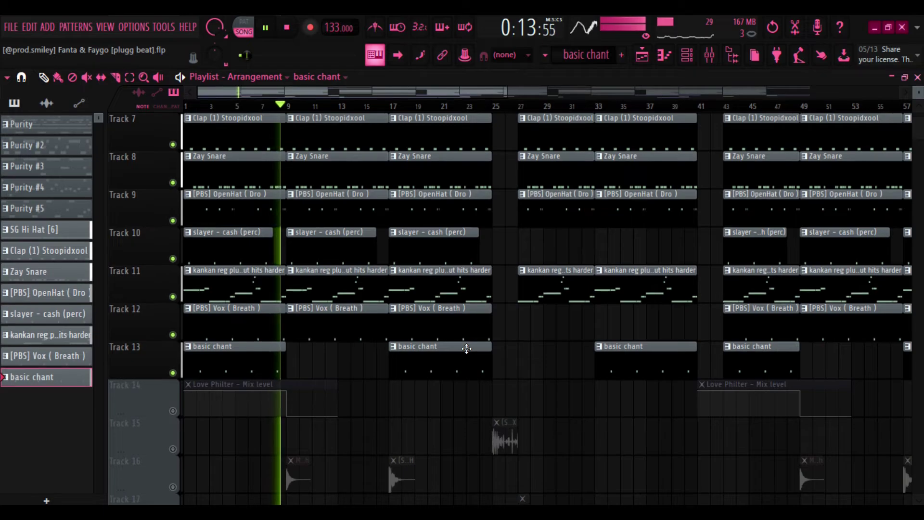
{"action": "key", "text": "space"}
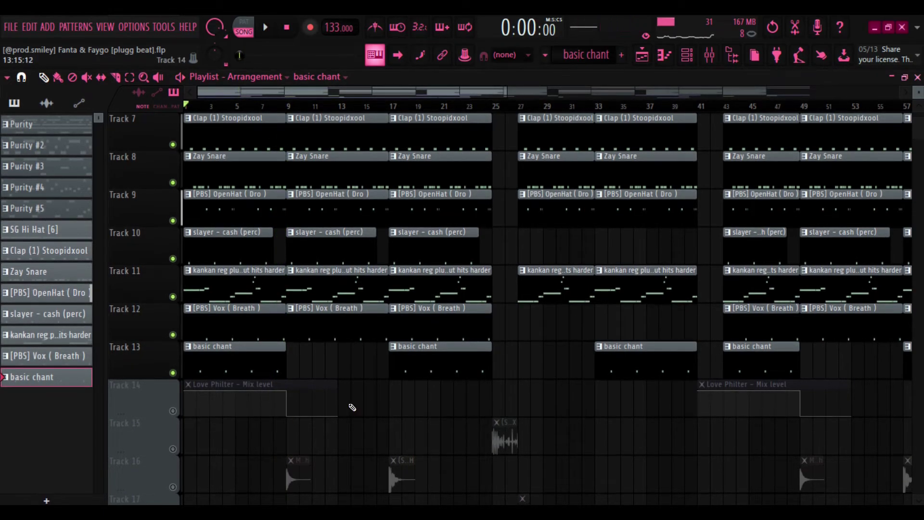
- Turn all playlist tracks back on by soloing and unsoloing the Love Philter automation track
{"action": "right_click", "coordinate": [173, 410]}
{"action": "right_click", "coordinate": [172, 411]}
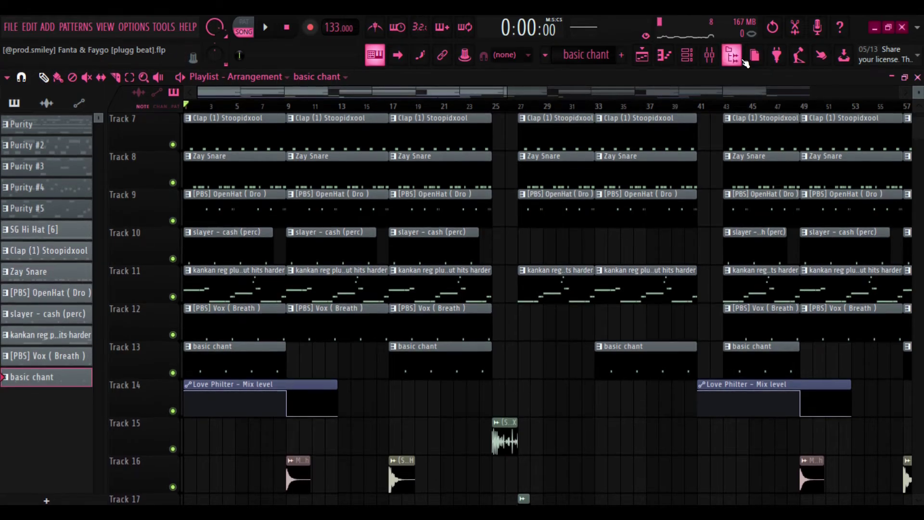
- Enable Gross Beat and Fruity Love Philter on the Master mixer track and look at the Fruity soft clipper's settings
{"action": "key", "text": "F9"}
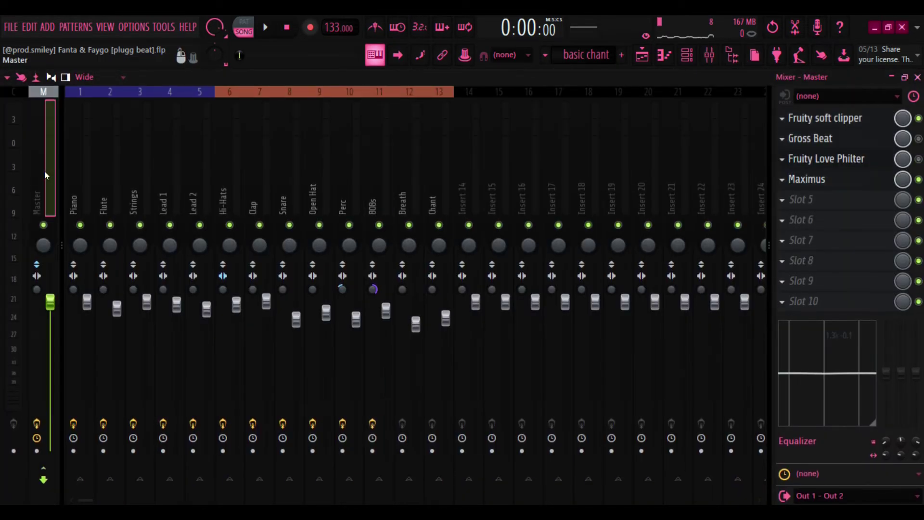
{"action": "left_click", "coordinate": [919, 139]}
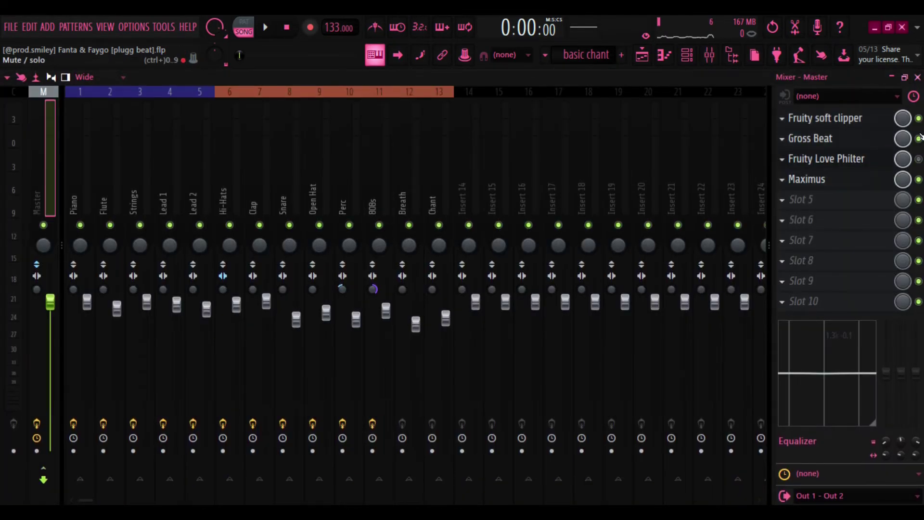
{"action": "left_click", "coordinate": [813, 119]}
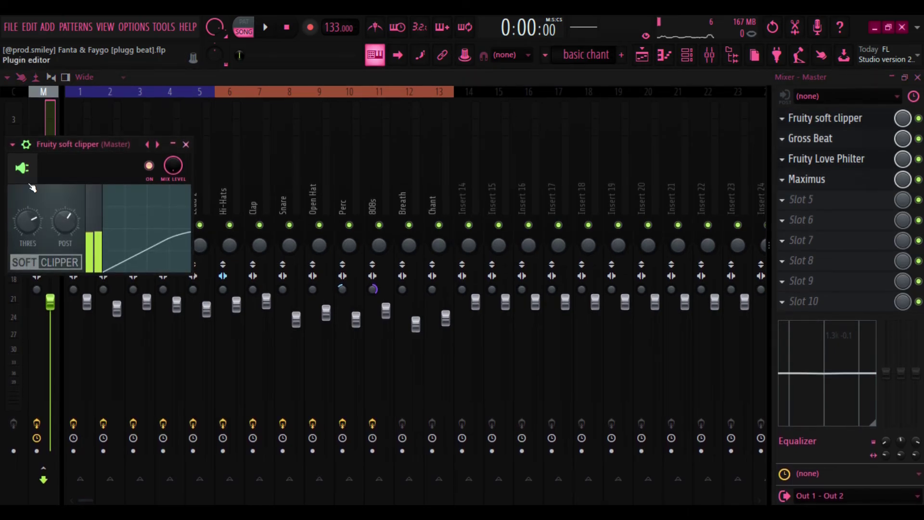
{"action": "left_click", "coordinate": [186, 144]}
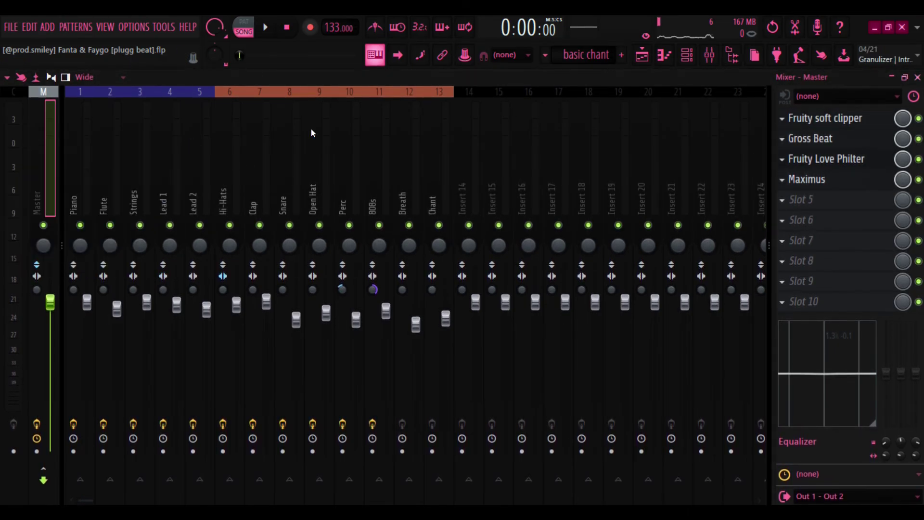
- Open Gross Beat on the Master track, examine its time and volume presets, and close it
{"action": "left_click", "coordinate": [832, 139]}
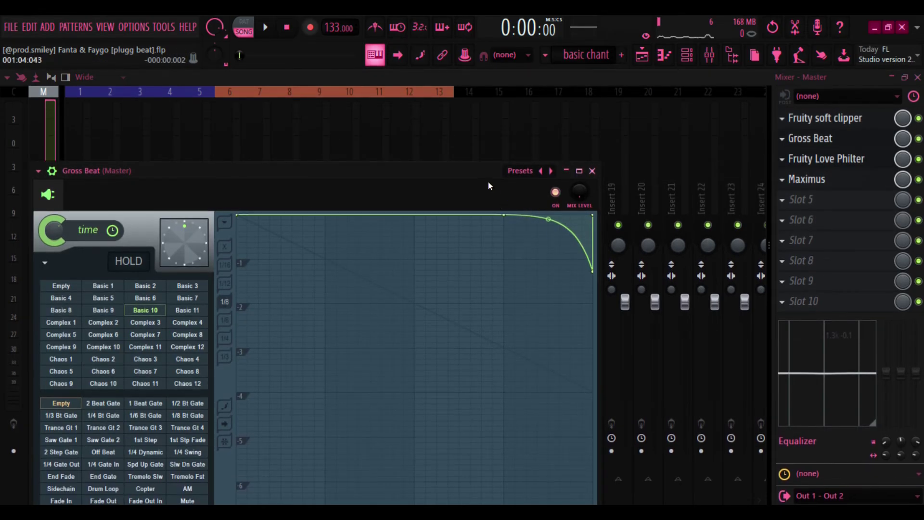
{"action": "left_click_drag", "start_coordinate": [476, 171], "coordinate": [490, 84]}
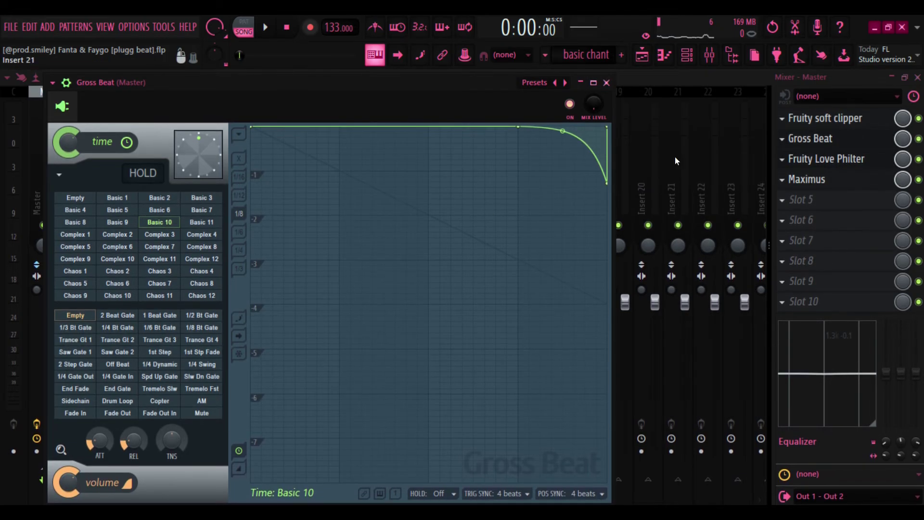
{"action": "left_click", "coordinate": [607, 82]}
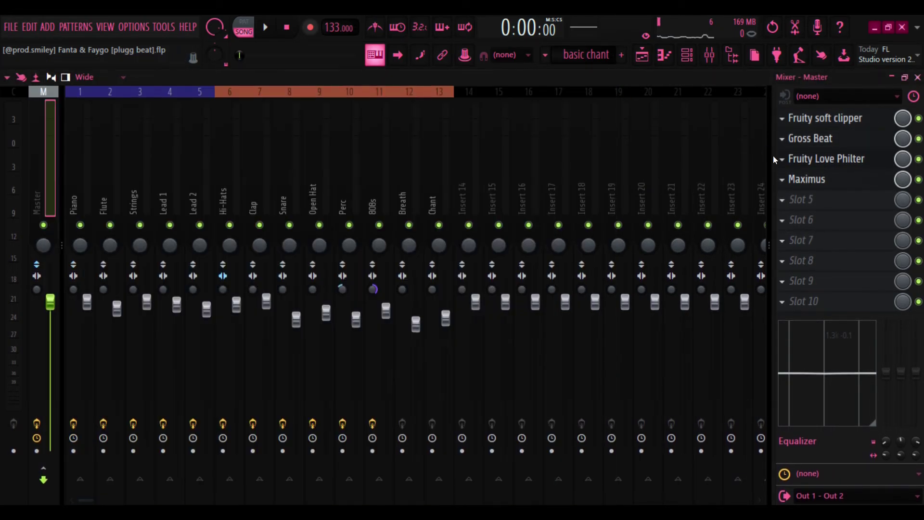
- Review the settings of Fruity Love Philter and Maximus on the Master track, closing each plugin after viewing
{"action": "left_click", "coordinate": [824, 163]}
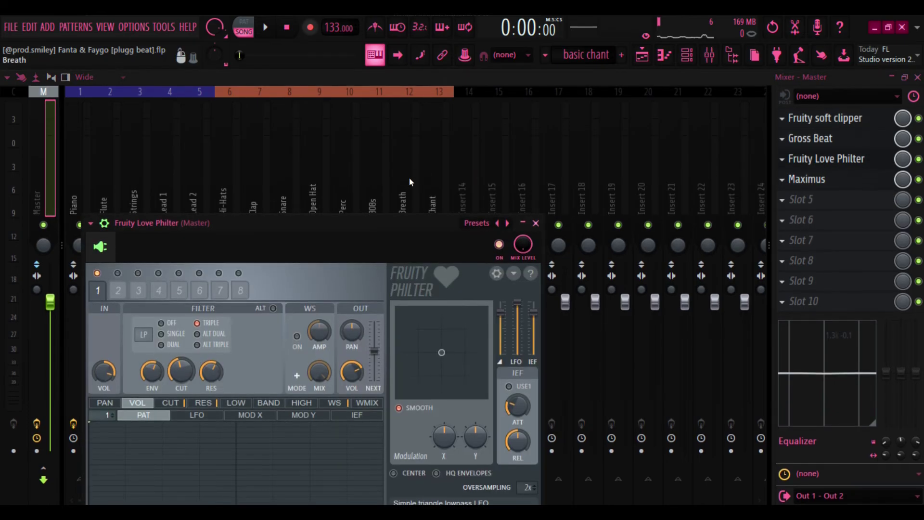
{"action": "left_click_drag", "start_coordinate": [392, 219], "coordinate": [425, 97]}
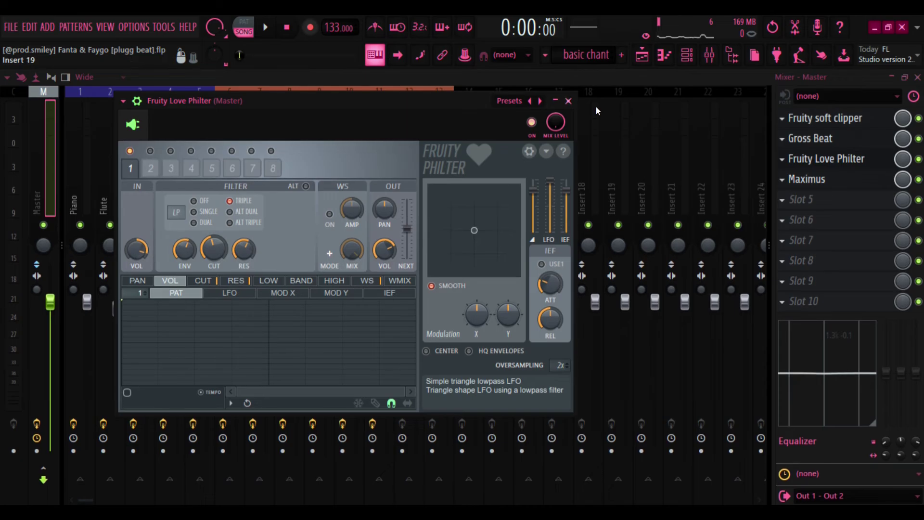
{"action": "left_click", "coordinate": [568, 102]}
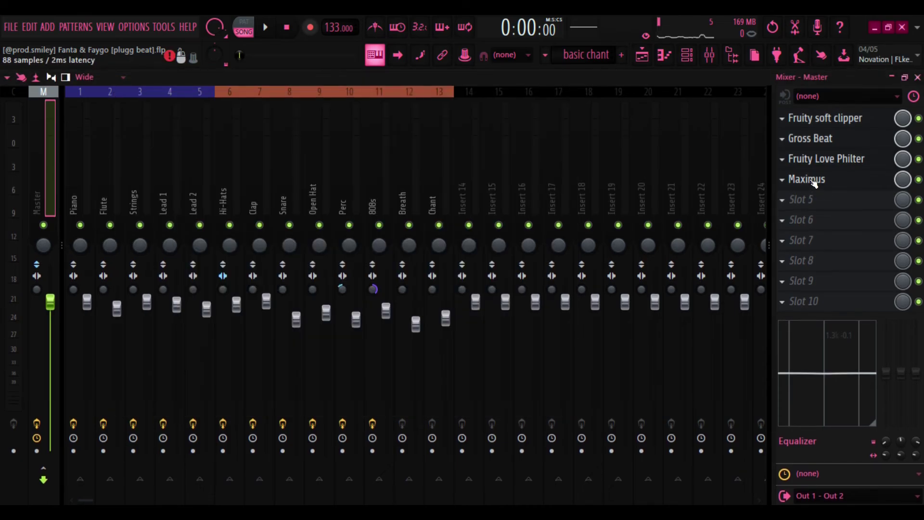
{"action": "left_click", "coordinate": [812, 180]}
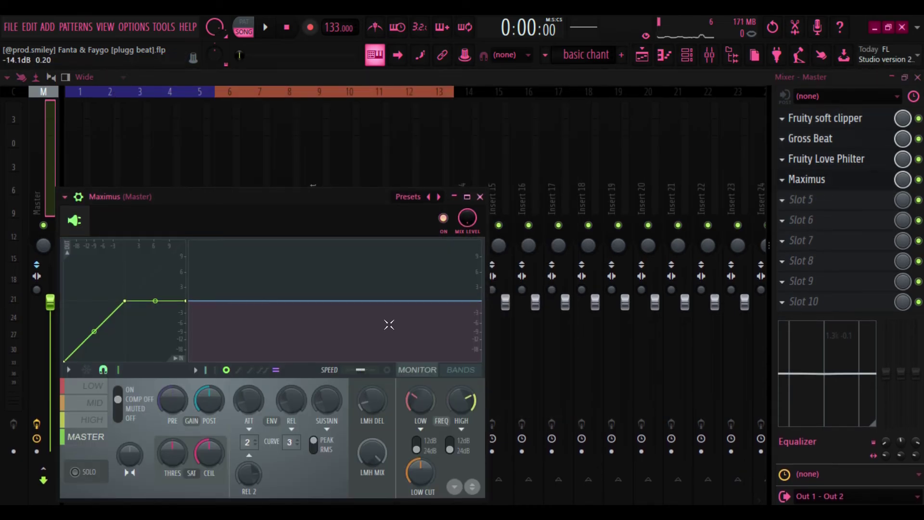
{"action": "left_click", "coordinate": [481, 195]}
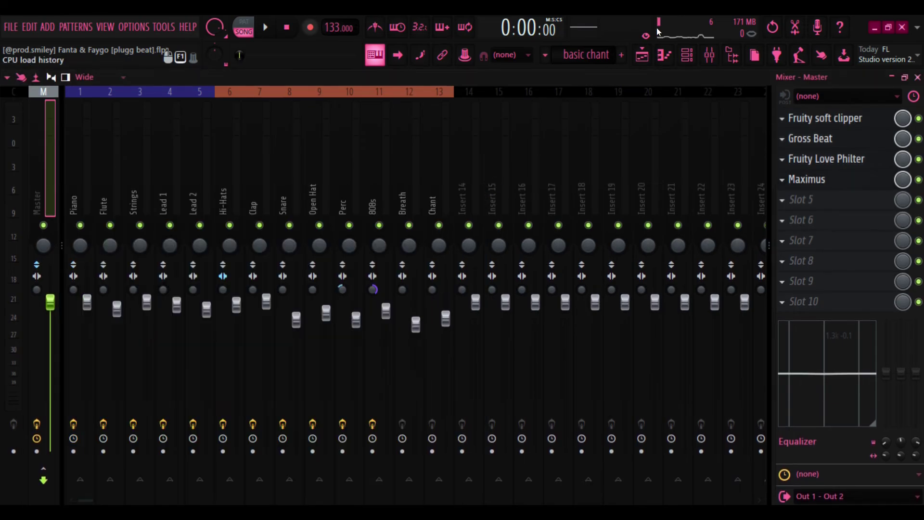
- Play the full song in the playlist from the start through bar 8 to hear the Love Philter mix level automation
{"action": "left_click", "coordinate": [642, 54]}
{"action": "key", "text": "space"}
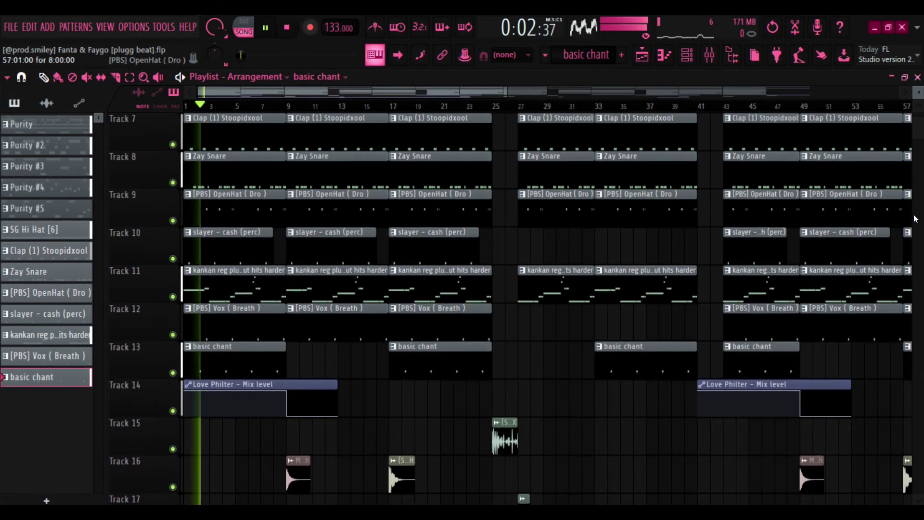
{"action": "scroll", "coordinate": [264, 208], "scroll_direction": "down", "scroll_amount": 6}
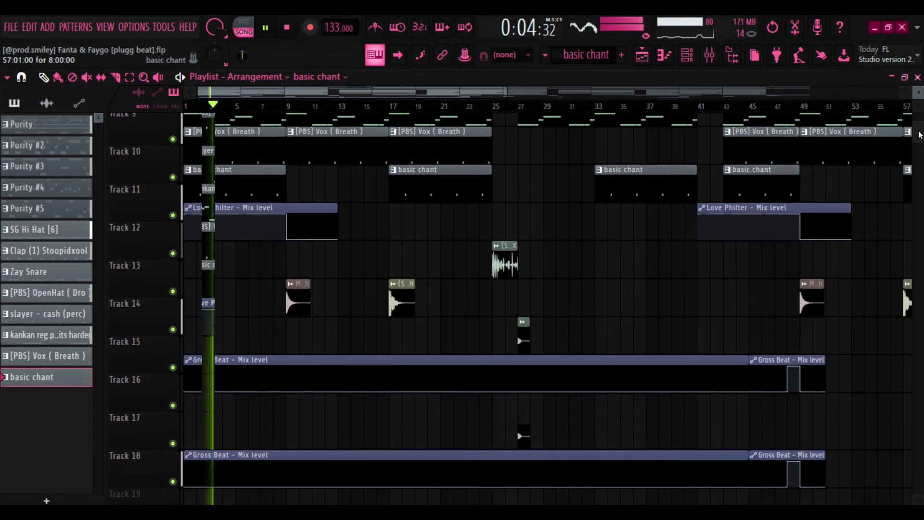
{"action": "scroll", "coordinate": [264, 208], "scroll_direction": "up", "scroll_amount": 3}
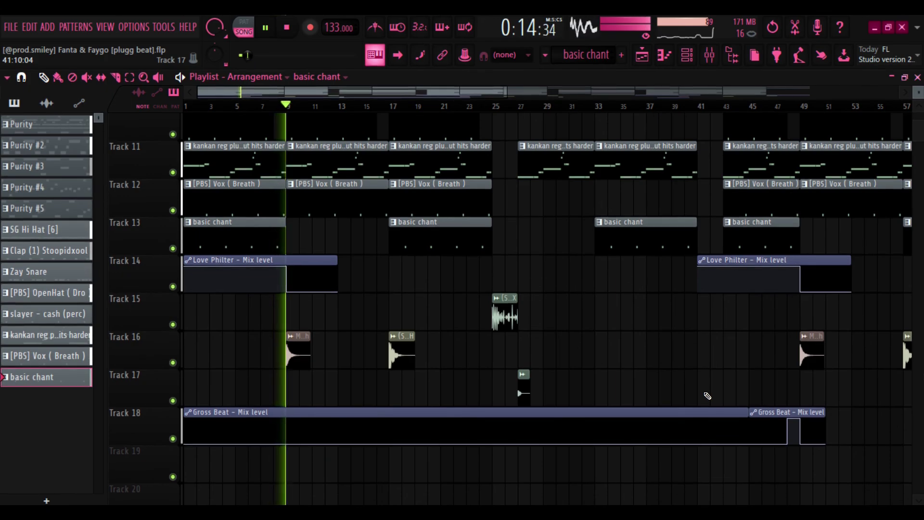
{"action": "key", "text": "space"}
- Play the song from bar 47 to hear the Gross Beat mix level automation, then stop playback
{"action": "left_click", "coordinate": [780, 107]}
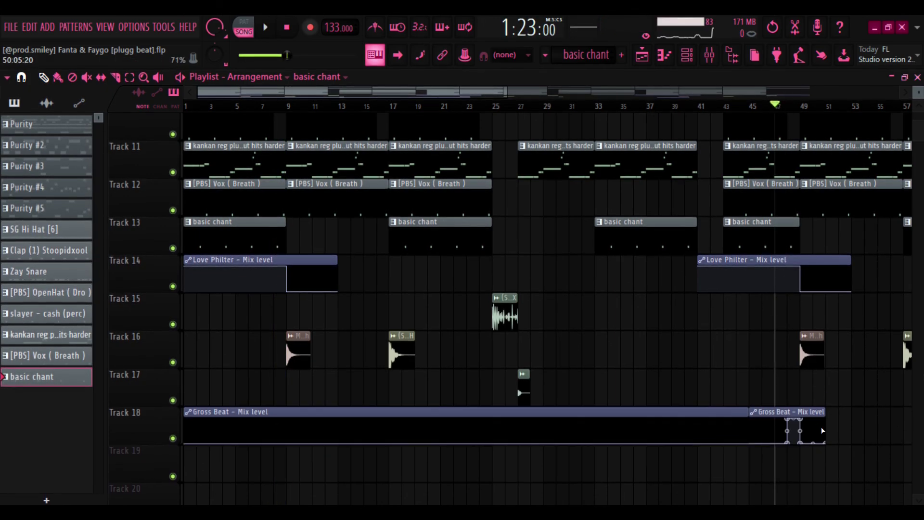
{"action": "key", "text": "space"}
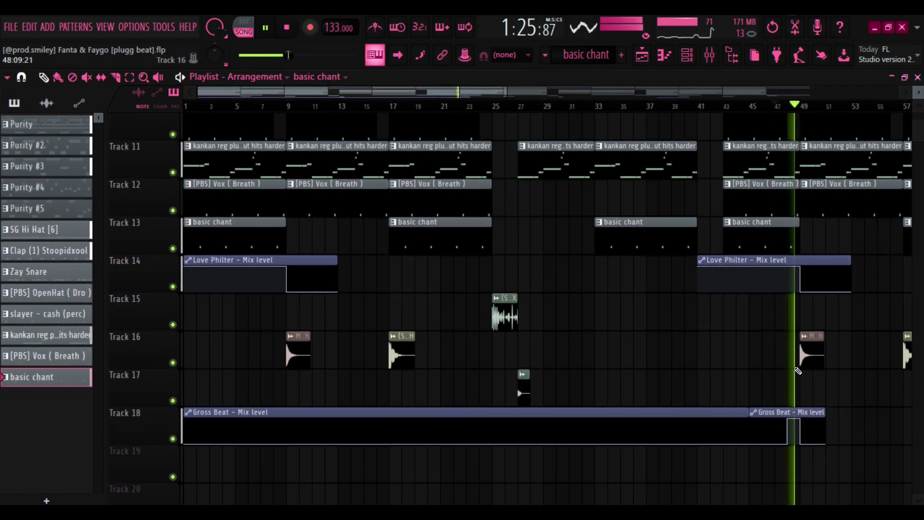
{"action": "key", "text": "space"}
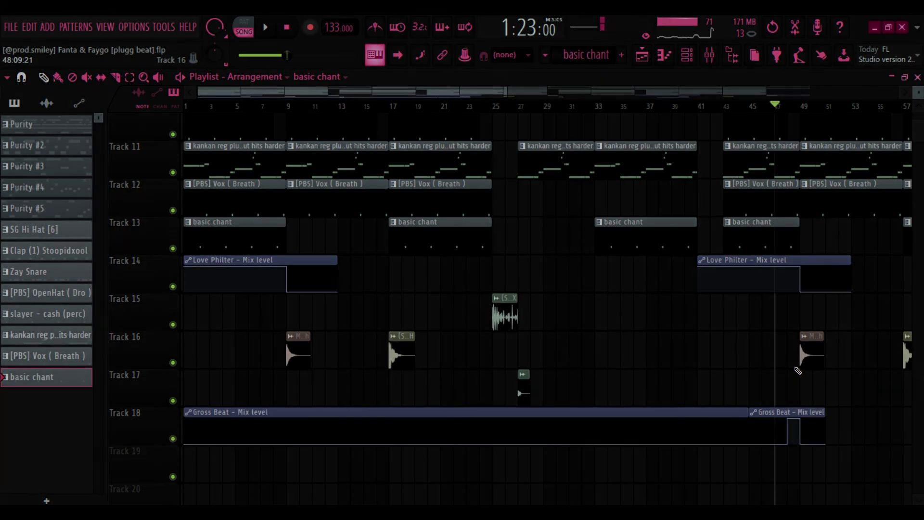